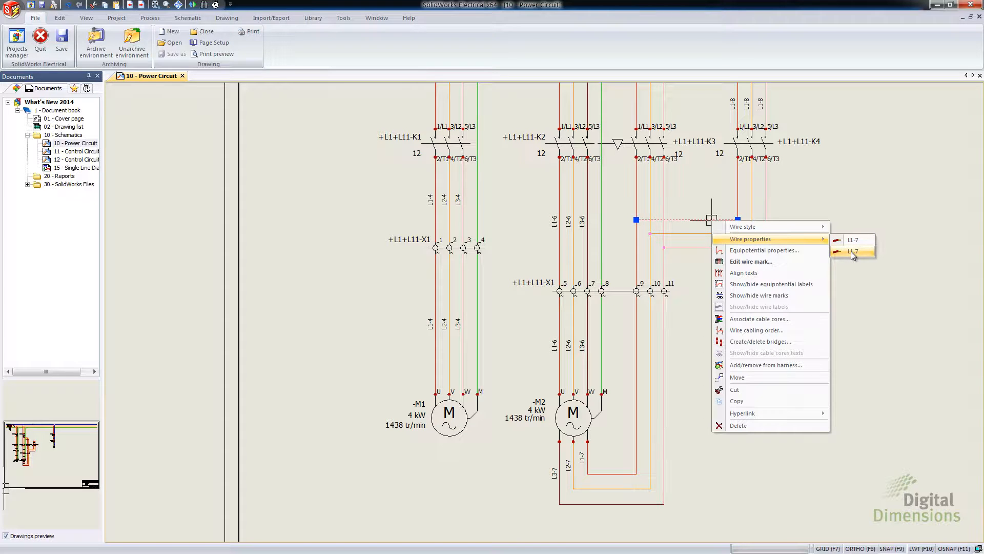
# Step: Review the wire properties of the horizontal L1-7 wire down to its user data, leaving them unmodified
pyautogui.click(851, 251)
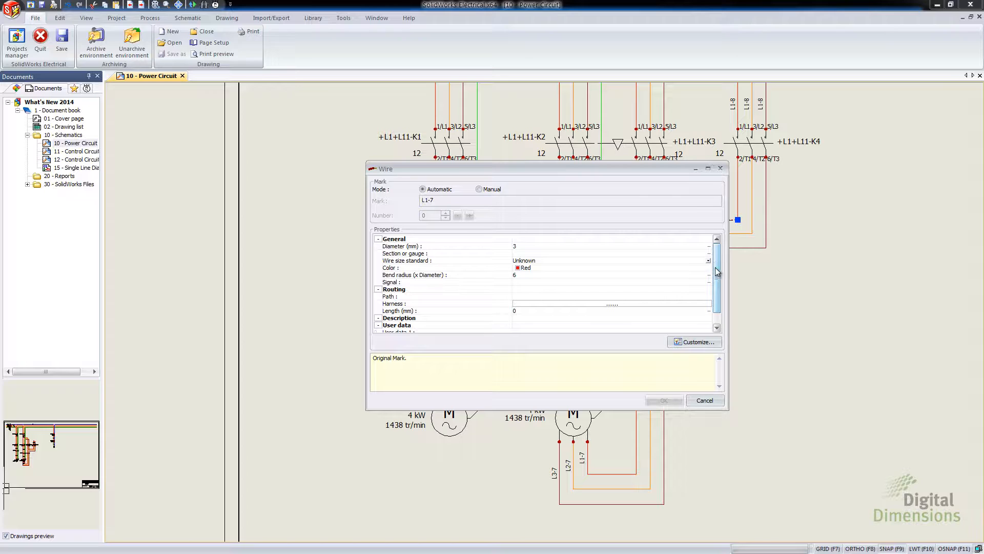
pyautogui.scroll(-1, 716, 271)
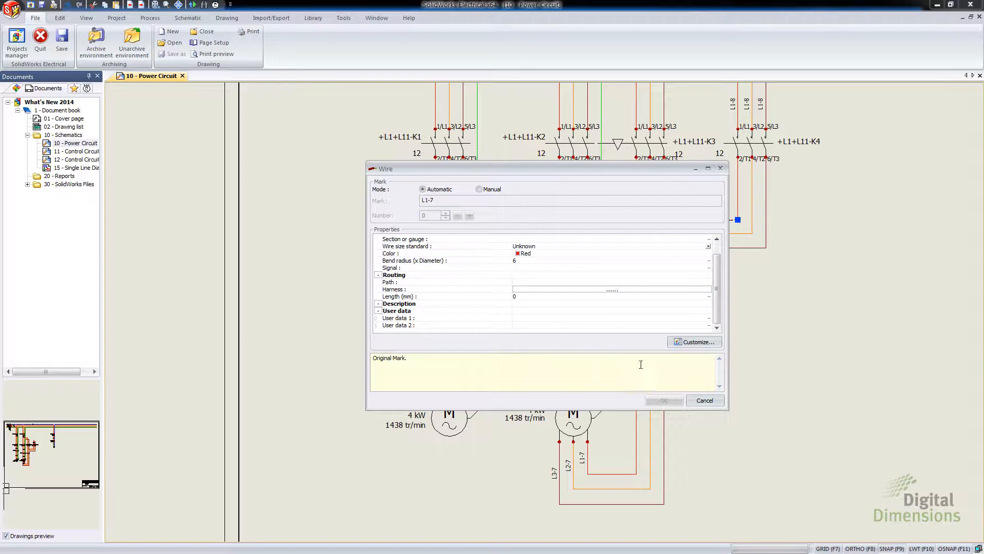
pyautogui.click(705, 401)
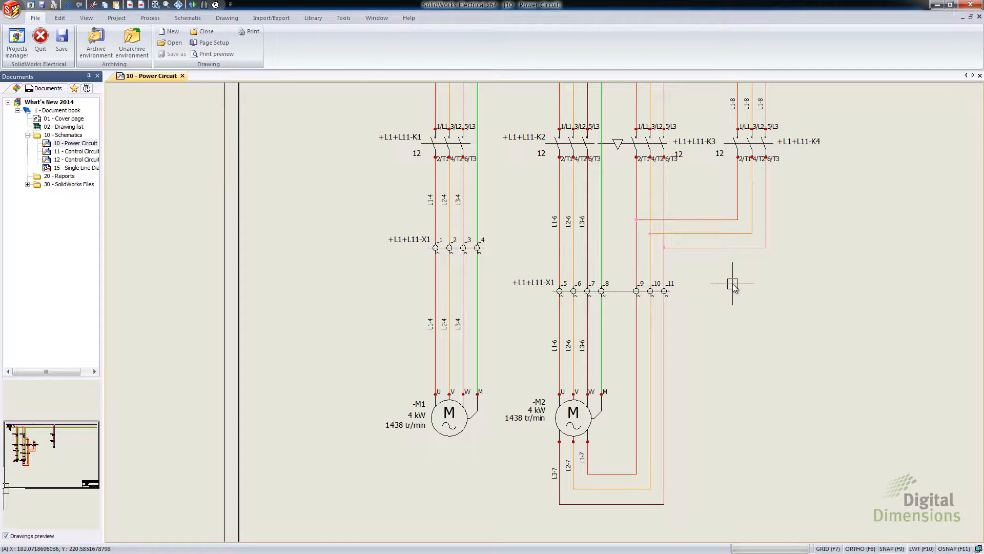
# Step: Review the equipotential properties of the horizontal L1-7 wire for comparison with its individual wire properties
pyautogui.rightClick(682, 221)
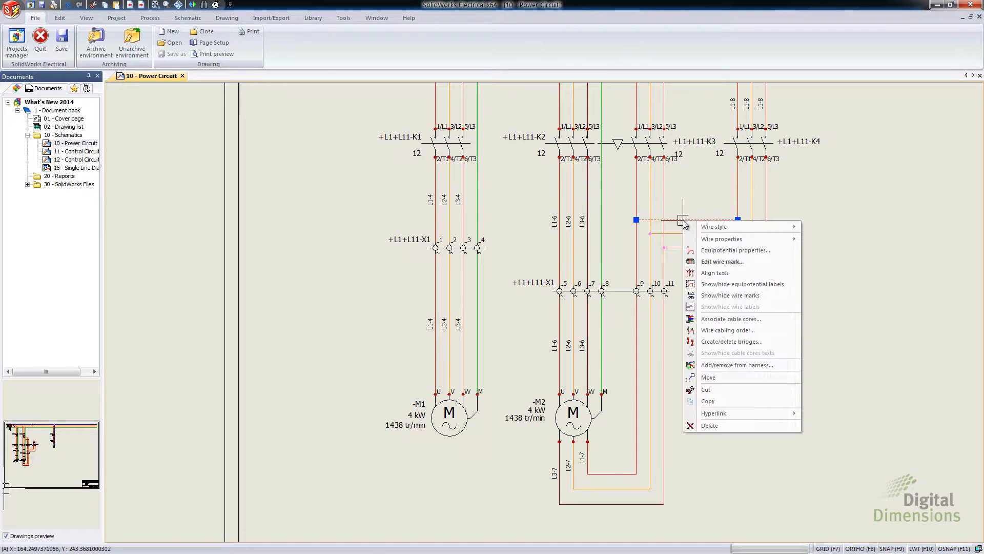
pyautogui.click(717, 251)
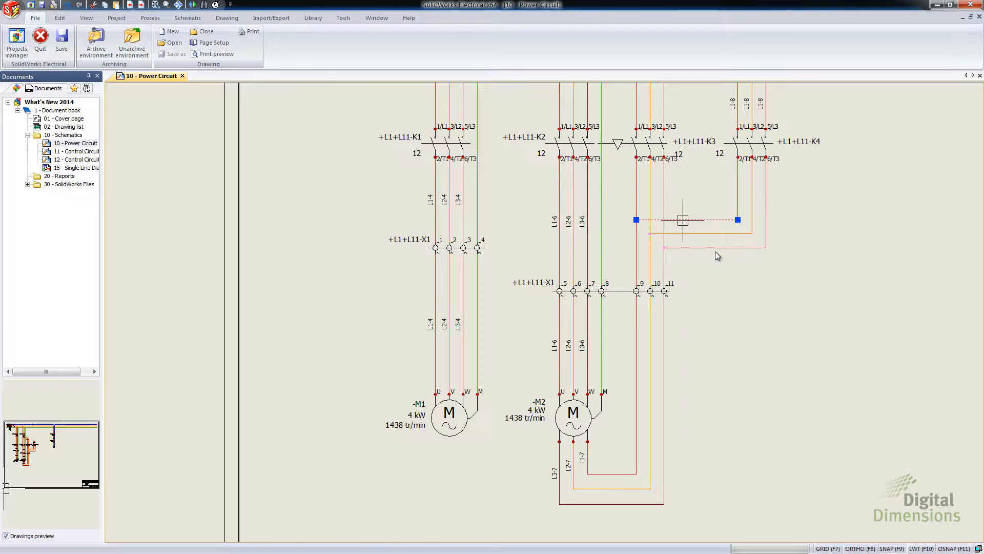
pyautogui.moveTo(731, 133); pyautogui.dragTo(368, 146)
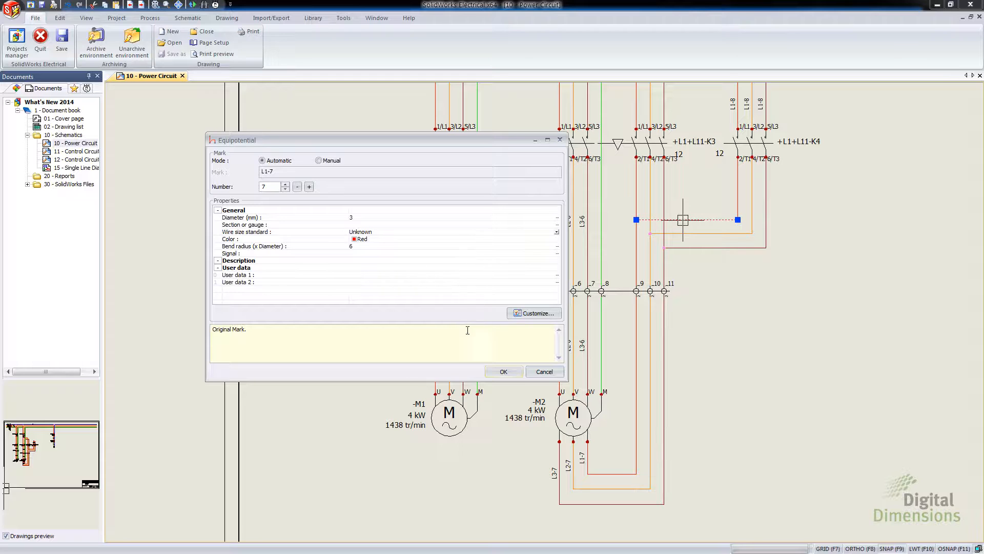
pyautogui.click(504, 371)
pyautogui.press('Escape')
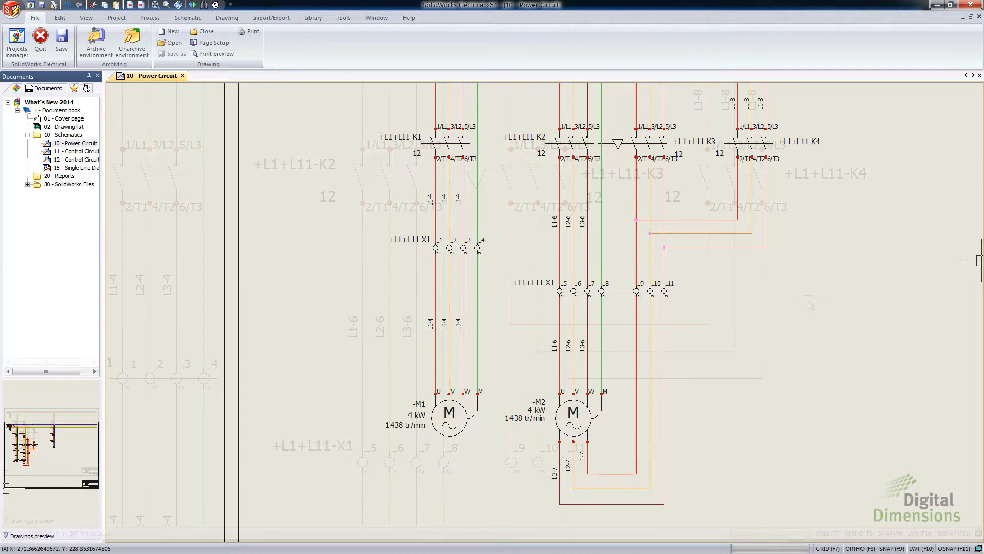
# Step: Show the wire mark on the lowest horizontal wire connecting contactors K3 and K4
pyautogui.scroll(3, 808, 293)
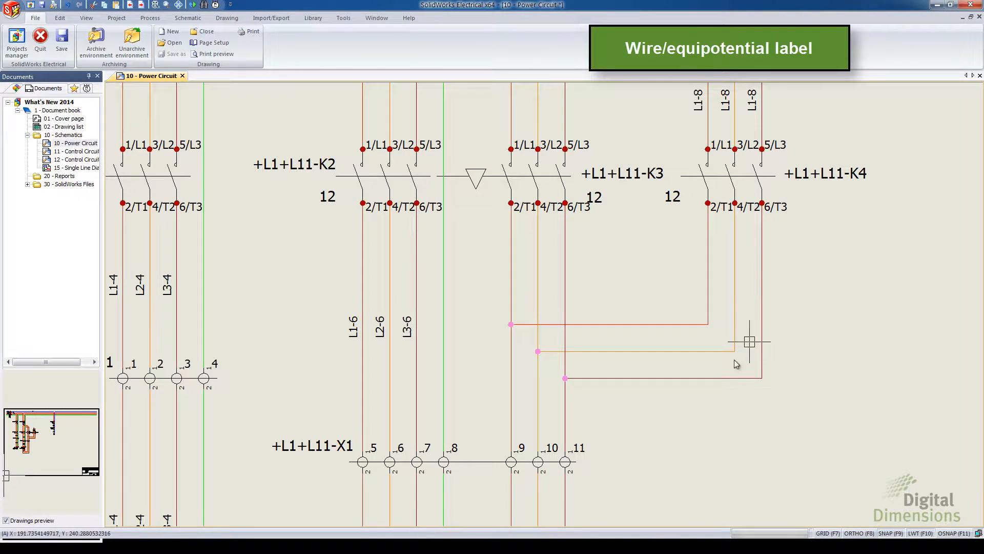
pyautogui.rightClick(698, 378)
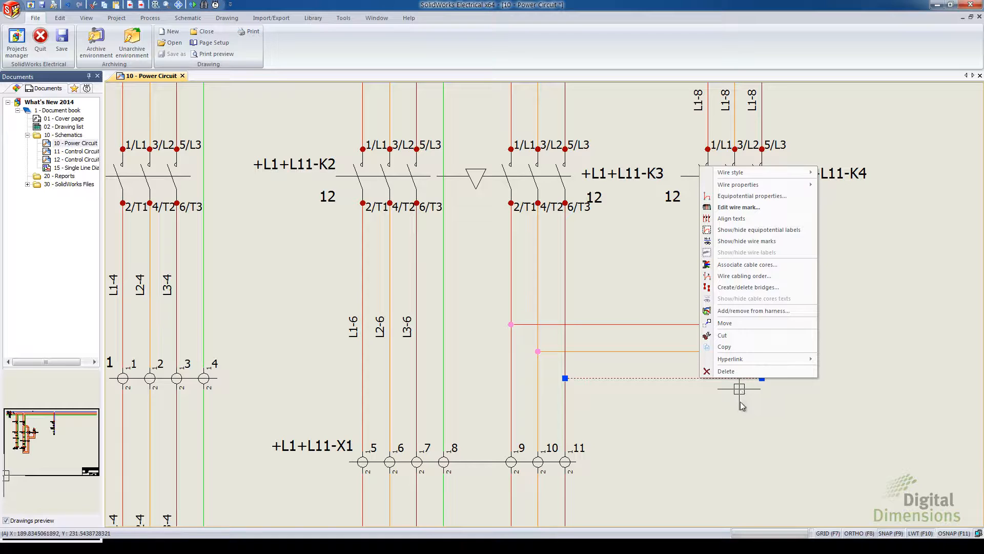
pyautogui.click(757, 248)
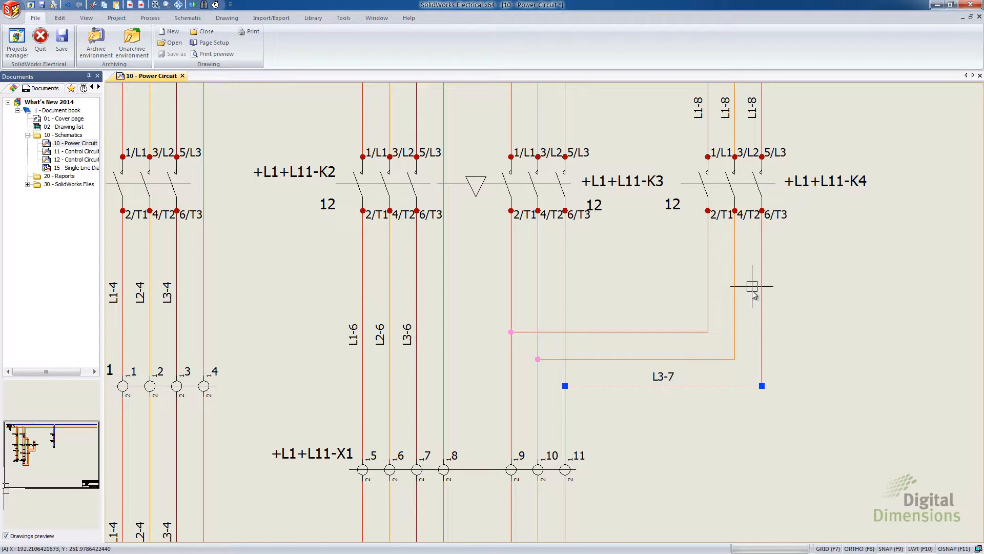
# Step: Show the equipotential label on the horizontal L3-7 wire, in addition to its wire mark
pyautogui.rightClick(711, 390)
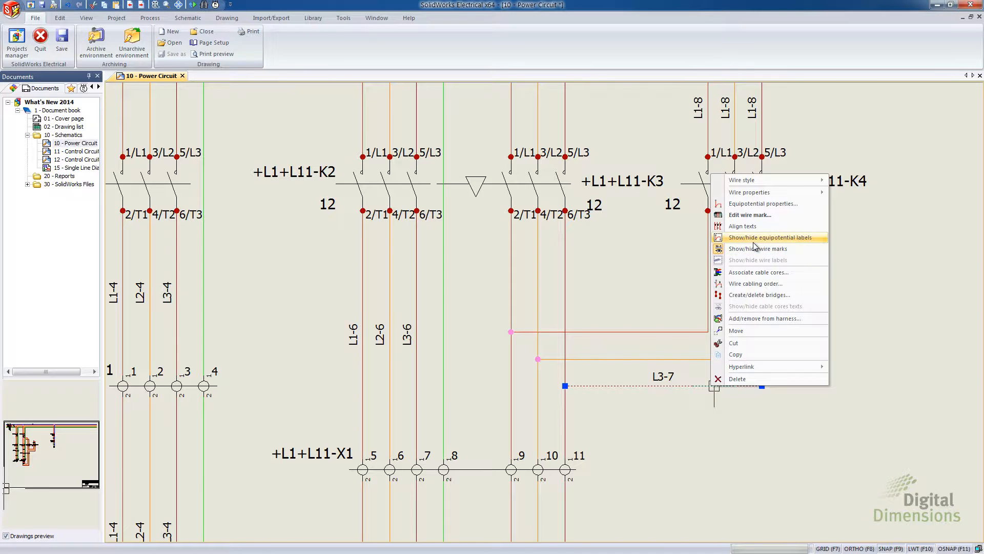
pyautogui.click(753, 239)
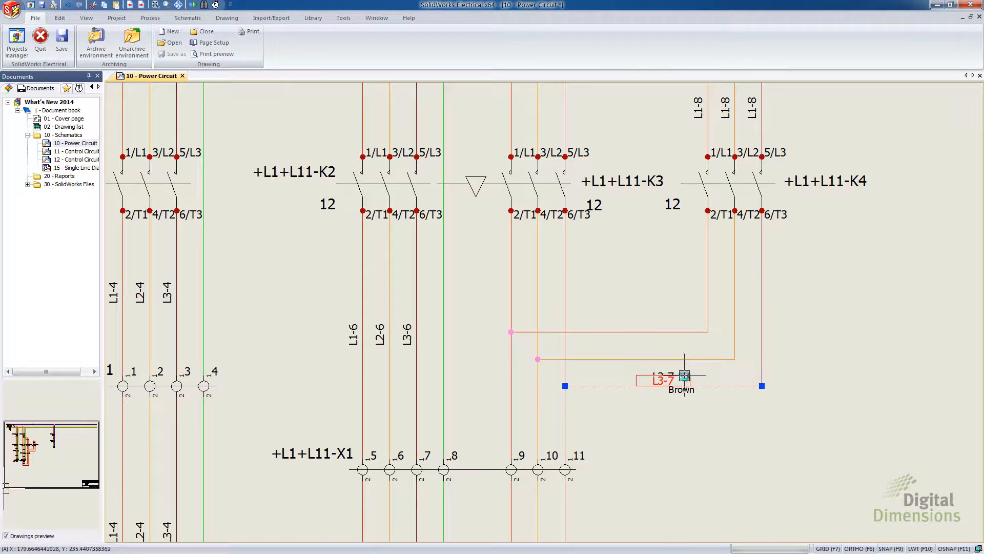
pyautogui.click(662, 381)
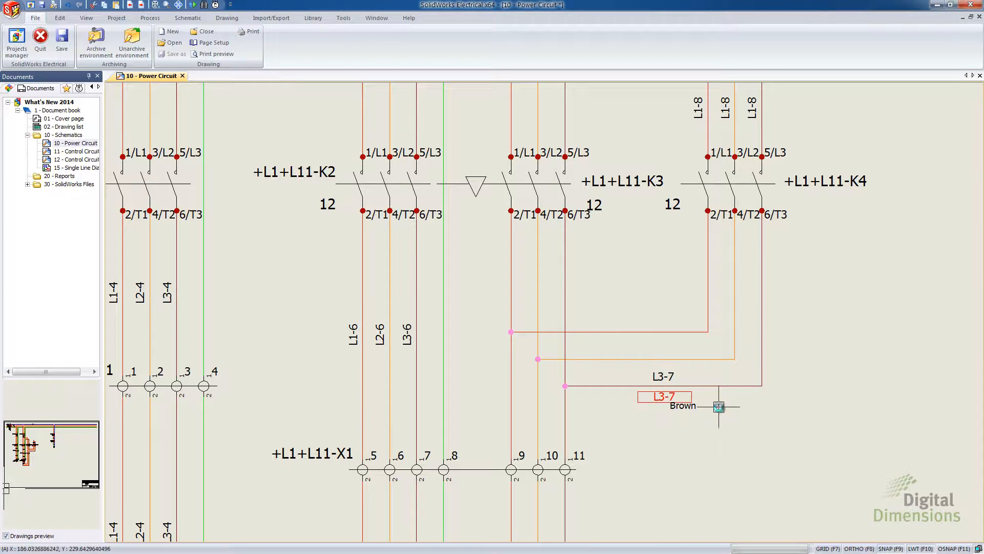
# Step: Set the first color of the L3-7 equipotential to Orange in its equipotential properties
pyautogui.click(709, 386)
pyautogui.rightClick(707, 386)
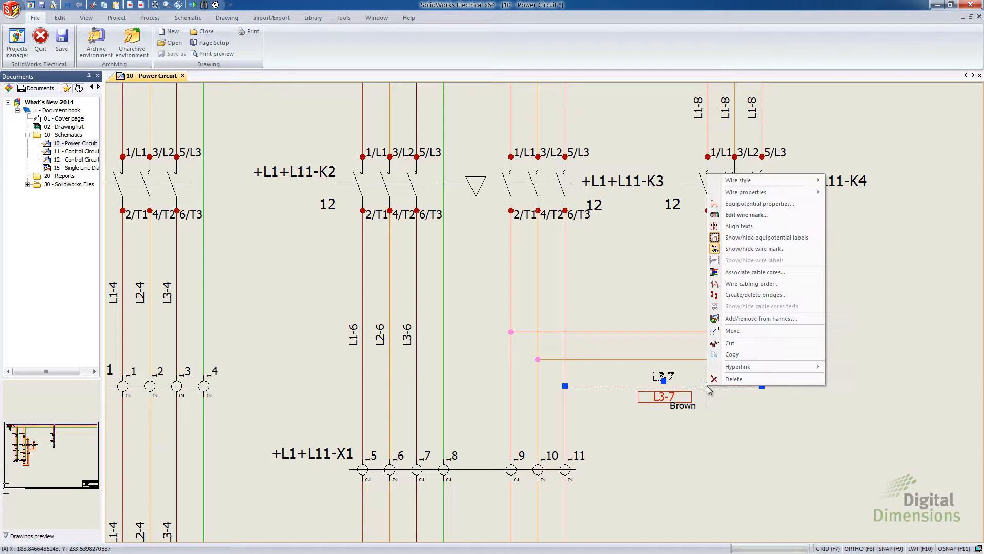
pyautogui.click(759, 204)
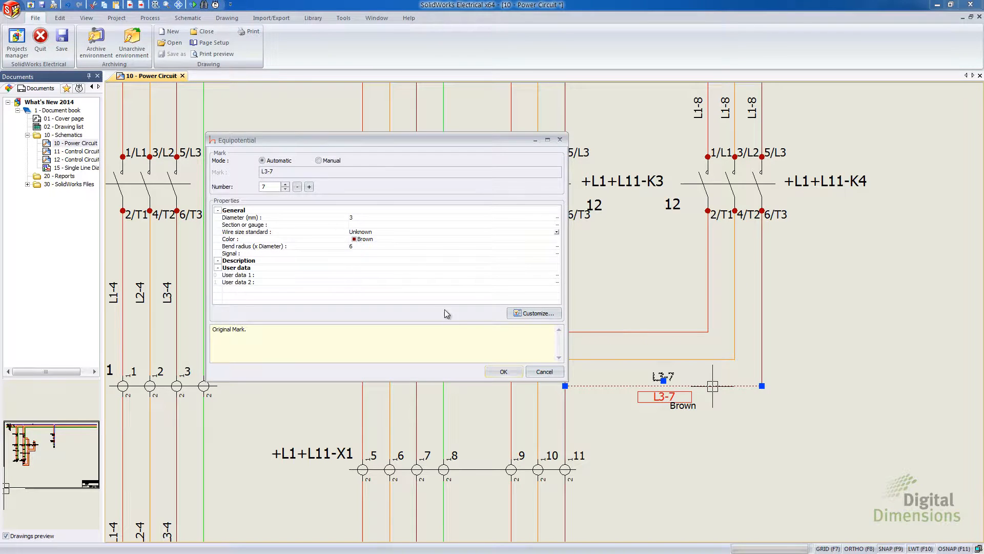
pyautogui.doubleClick(357, 241)
pyautogui.click(378, 252)
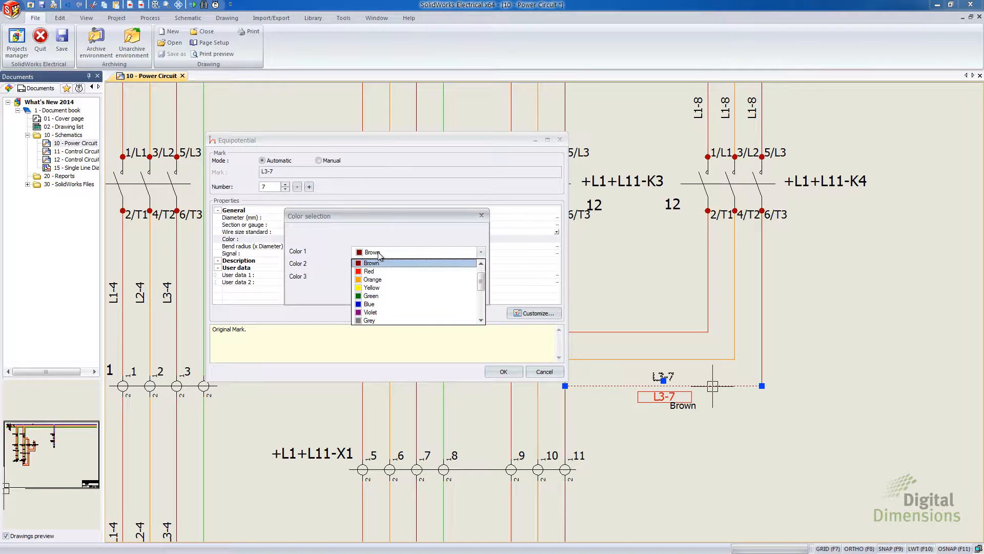
pyautogui.click(372, 279)
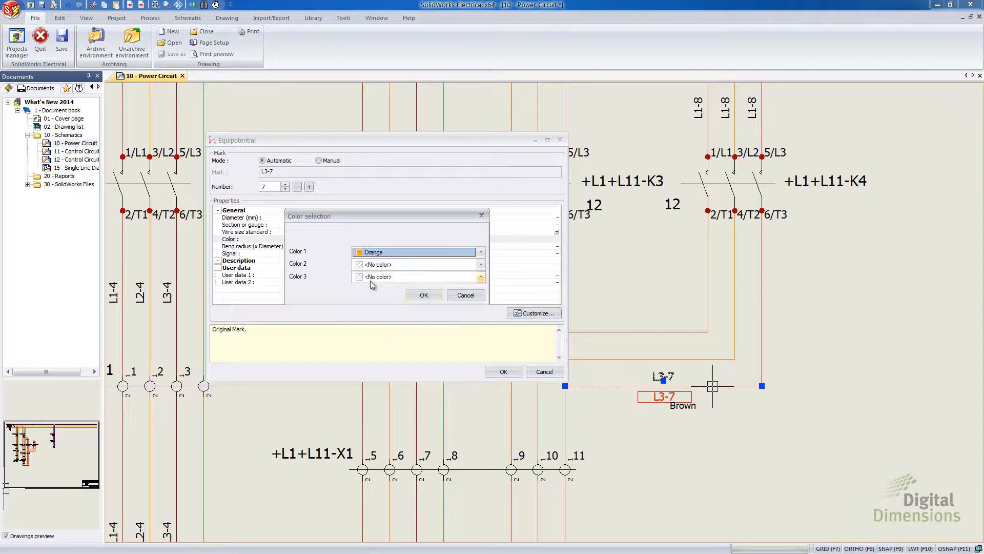
pyautogui.click(421, 296)
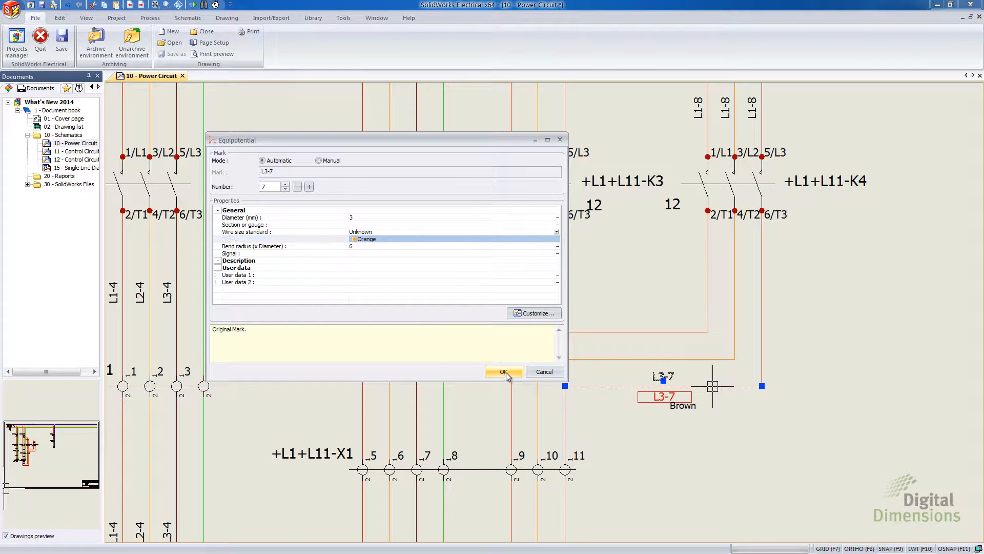
pyautogui.click(503, 371)
pyautogui.press('Escape')
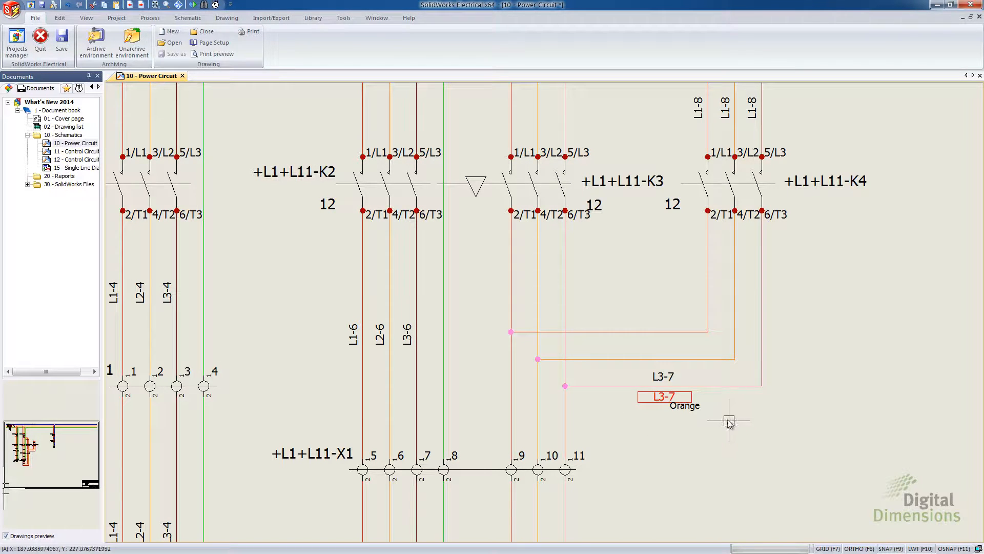
# Step: Show the equipotential label on the vertical L3-7 wire below terminal 6/T3 of contactor K4
pyautogui.rightClick(698, 385)
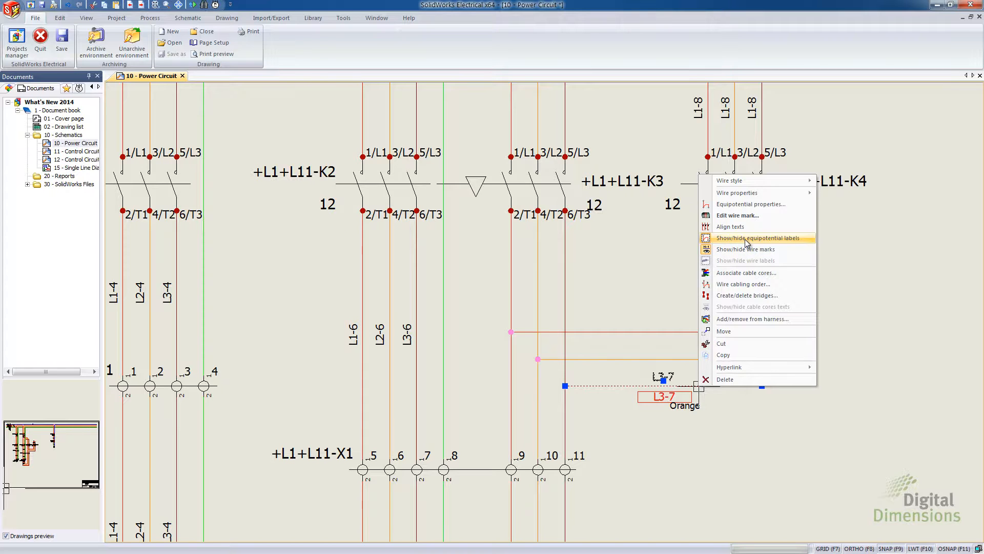
pyautogui.click(849, 266)
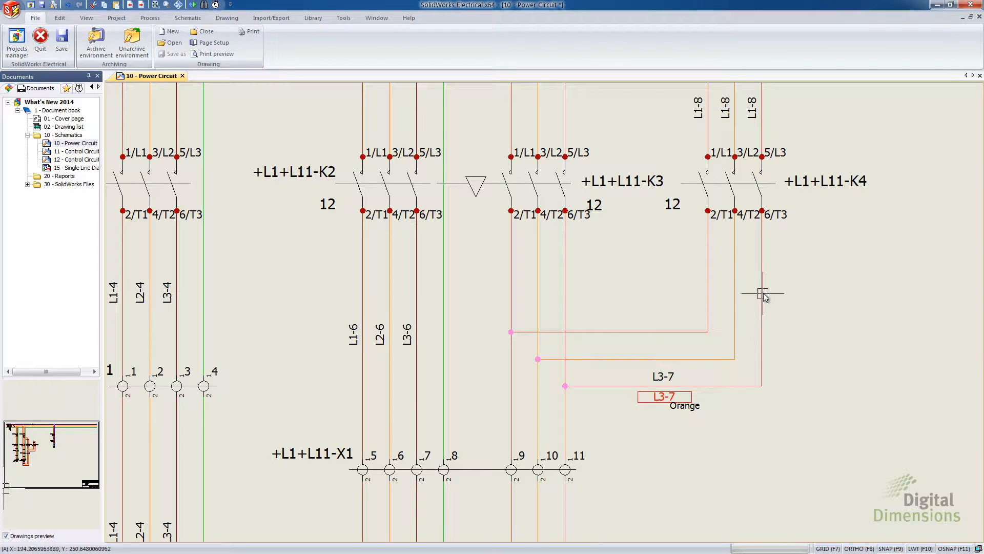
pyautogui.rightClick(764, 292)
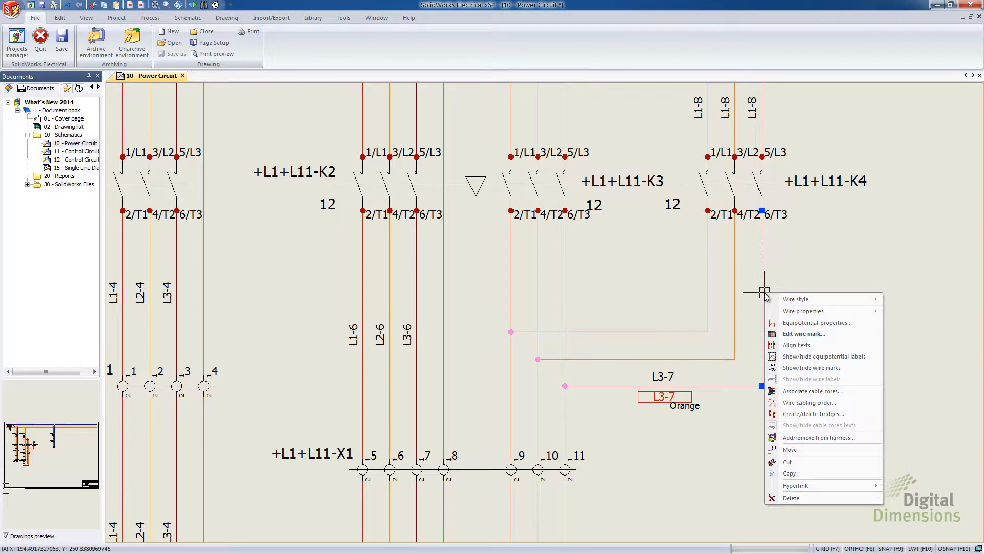
pyautogui.click(806, 357)
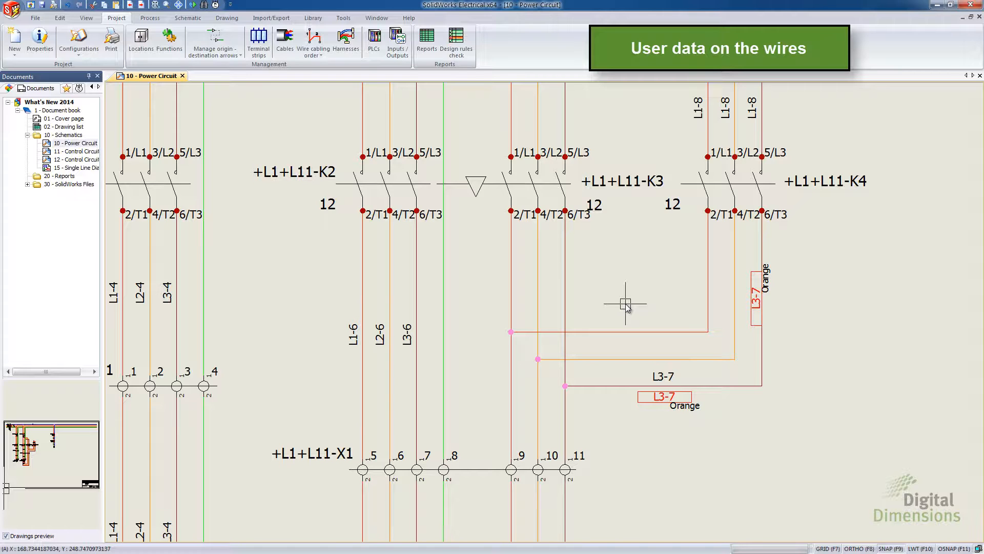
# Step: Fill in User data 2 of the L1-7 equipotential with "whatever"
pyautogui.rightClick(626, 334)
pyautogui.moveTo(648, 352)
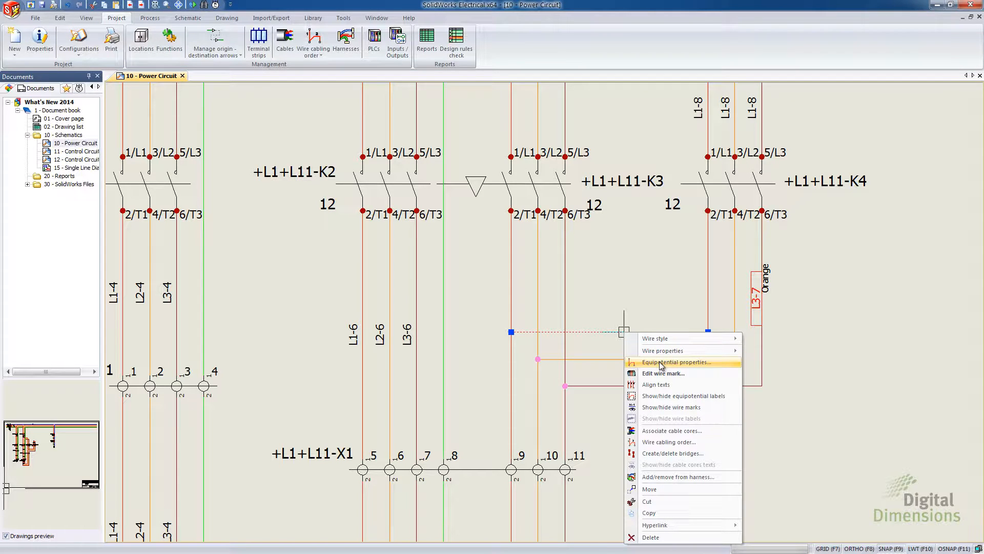
pyautogui.click(661, 363)
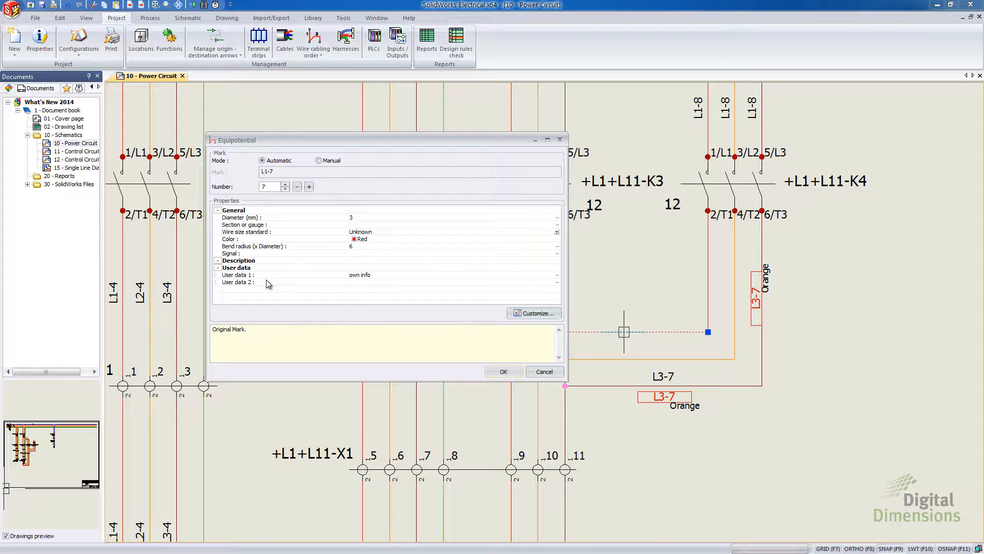
pyautogui.click(372, 282)
pyautogui.write('w')
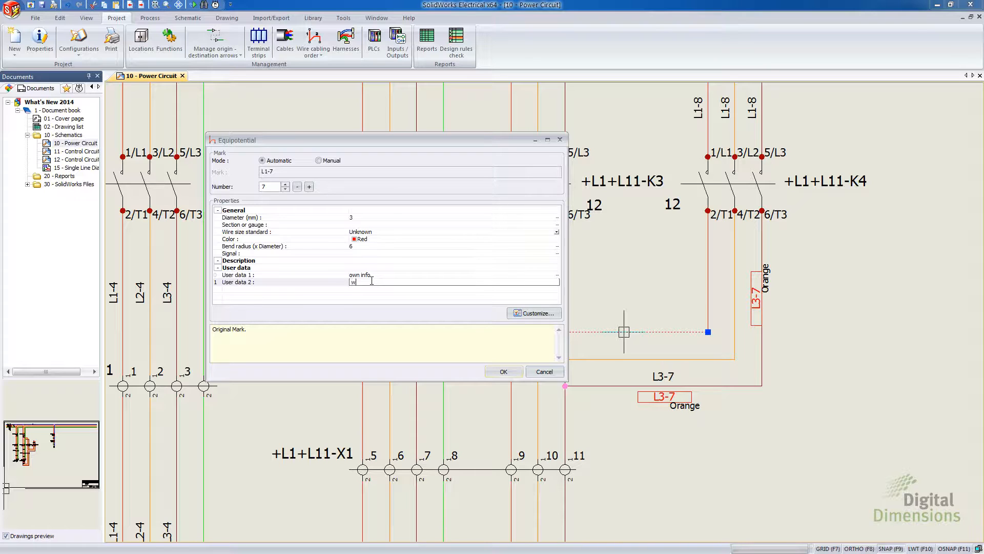
pyautogui.write('hat we')
# Step: Try to add a translatable data field with the German label "many lang" to the equipotential user data configuration
pyautogui.click(536, 314)
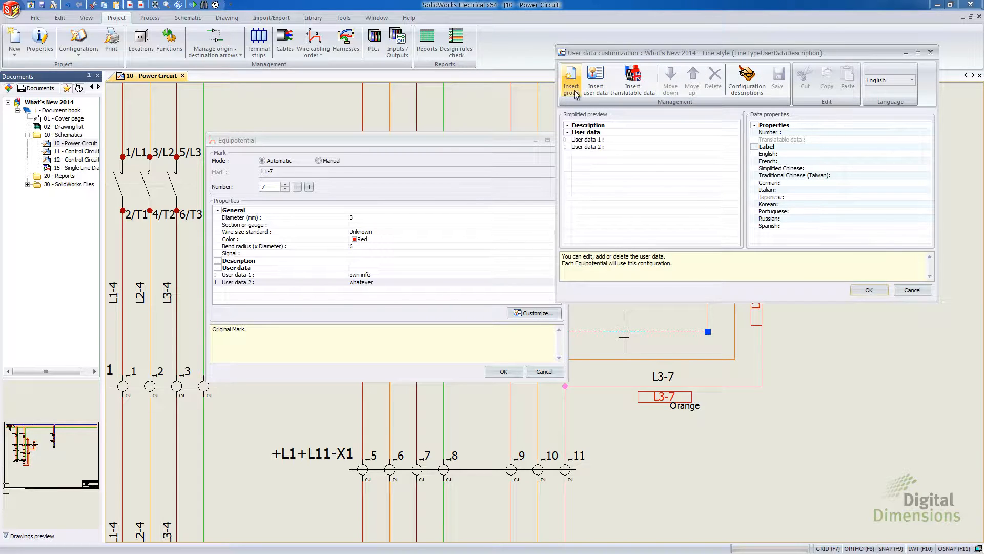
pyautogui.click(634, 84)
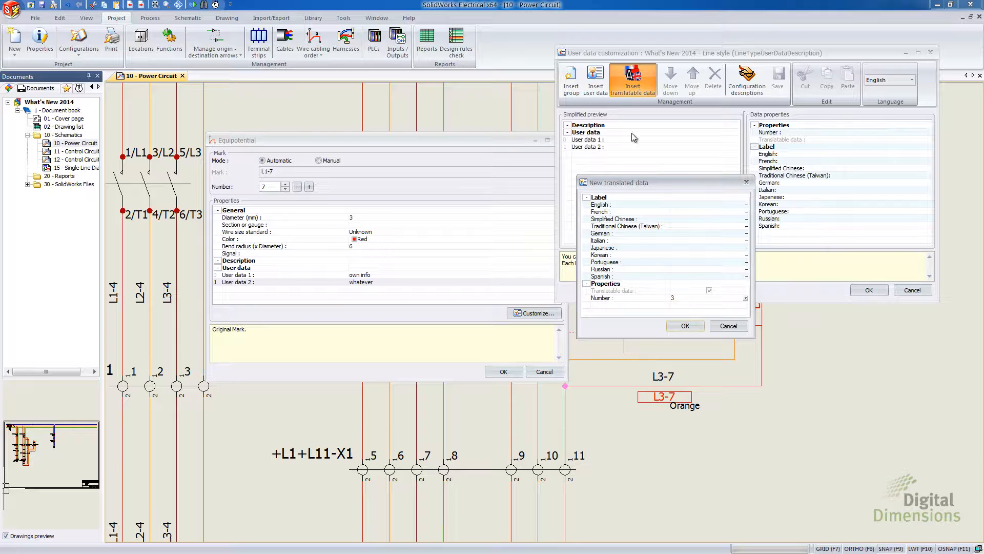
pyautogui.click(698, 236)
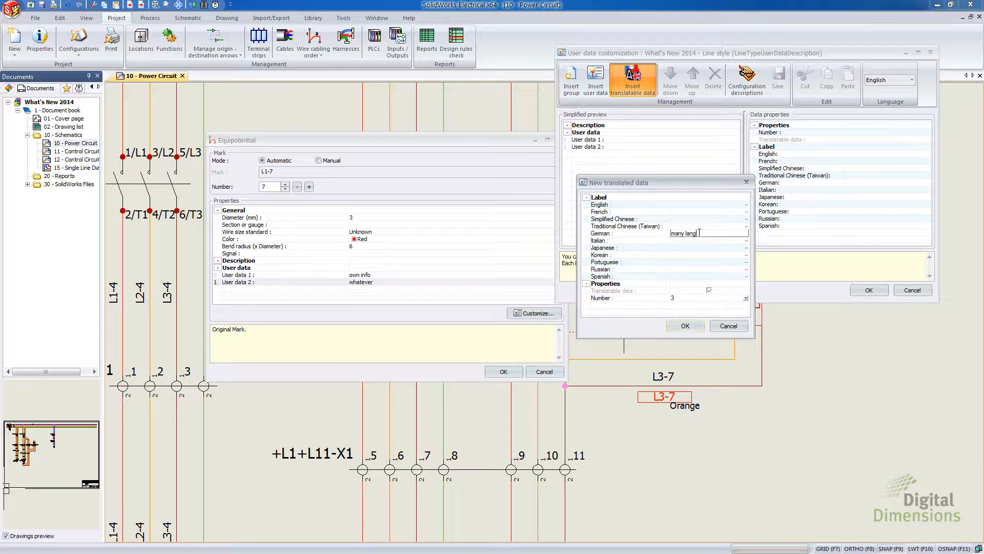
pyautogui.click(685, 326)
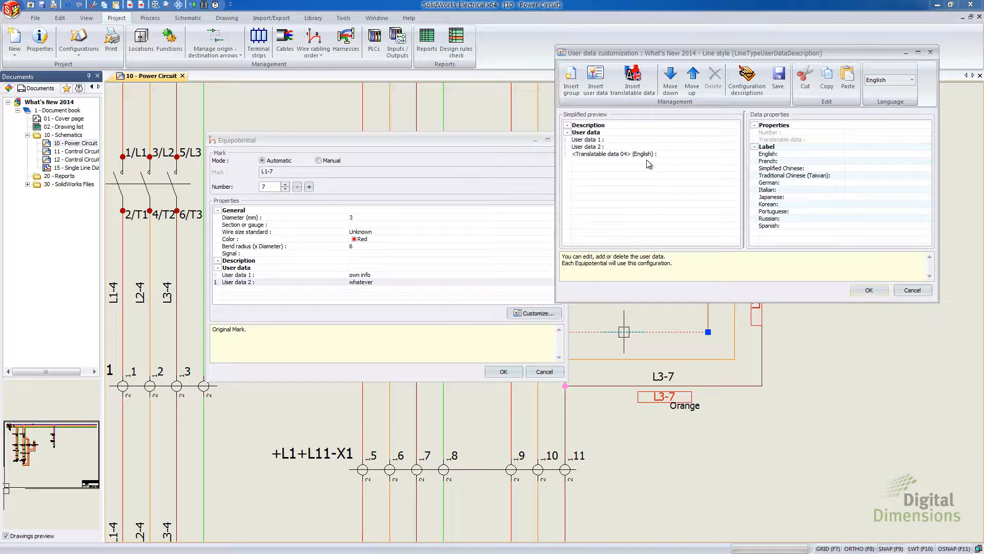
pyautogui.click(869, 291)
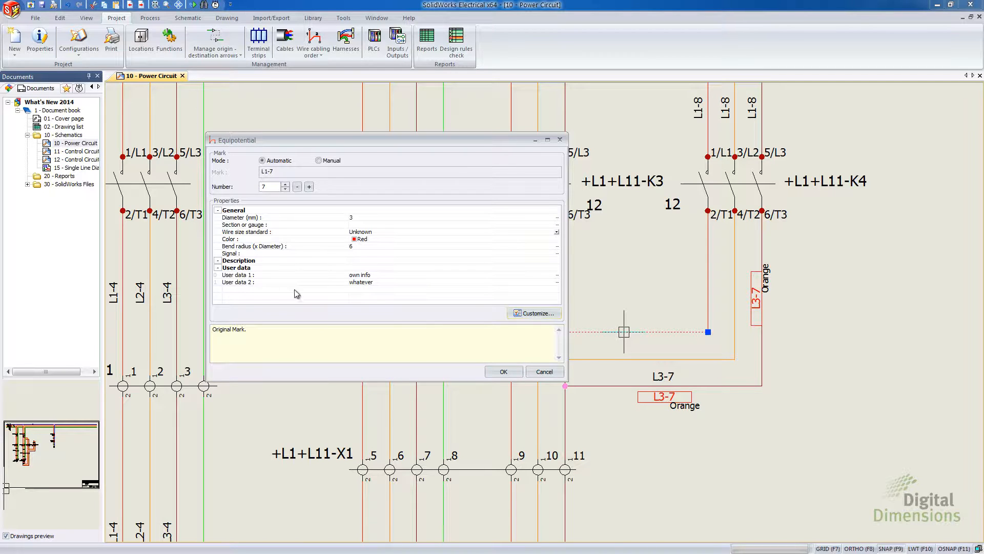
# Step: Add a user data field with the German label "gas" to the equipotential user data configuration
pyautogui.click(535, 313)
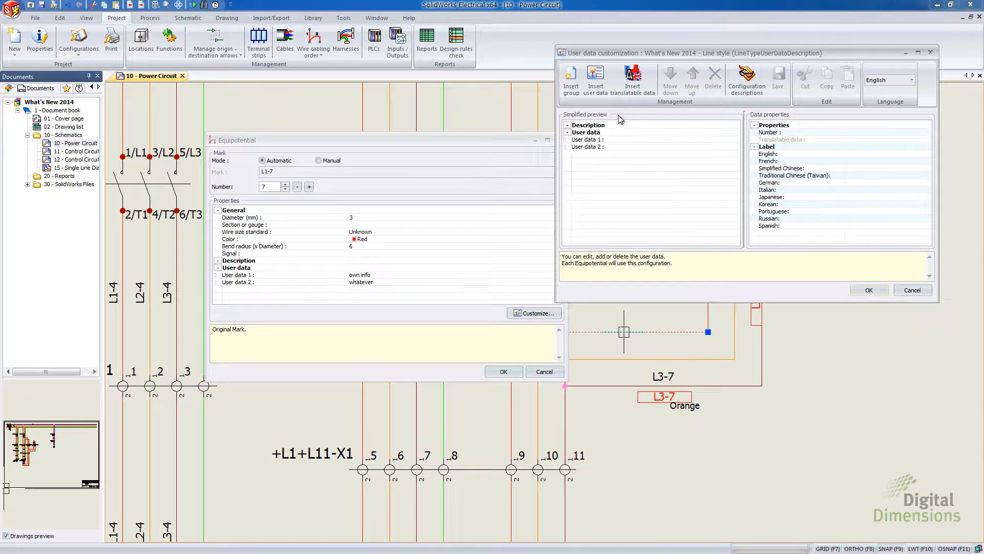
pyautogui.click(596, 85)
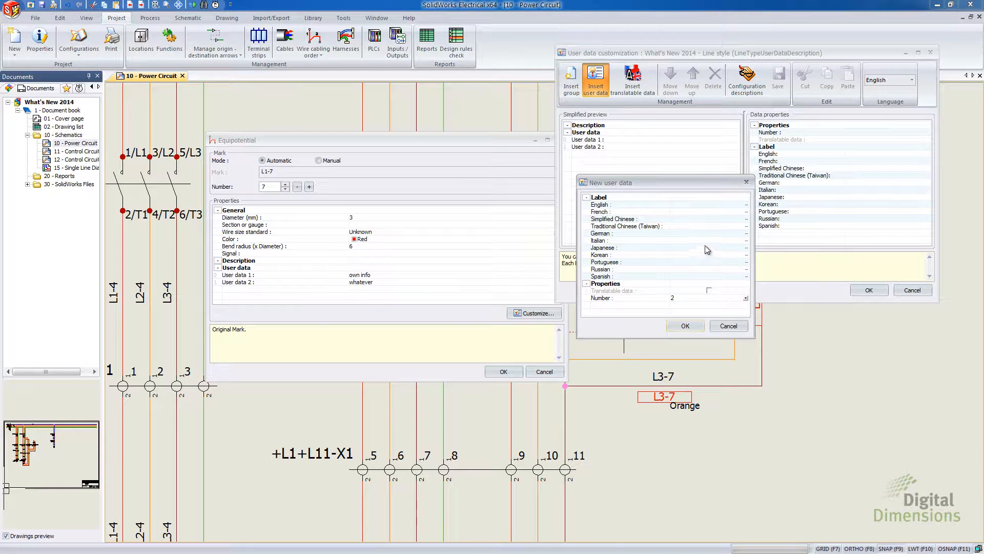
pyautogui.click(706, 241)
pyautogui.click(705, 231)
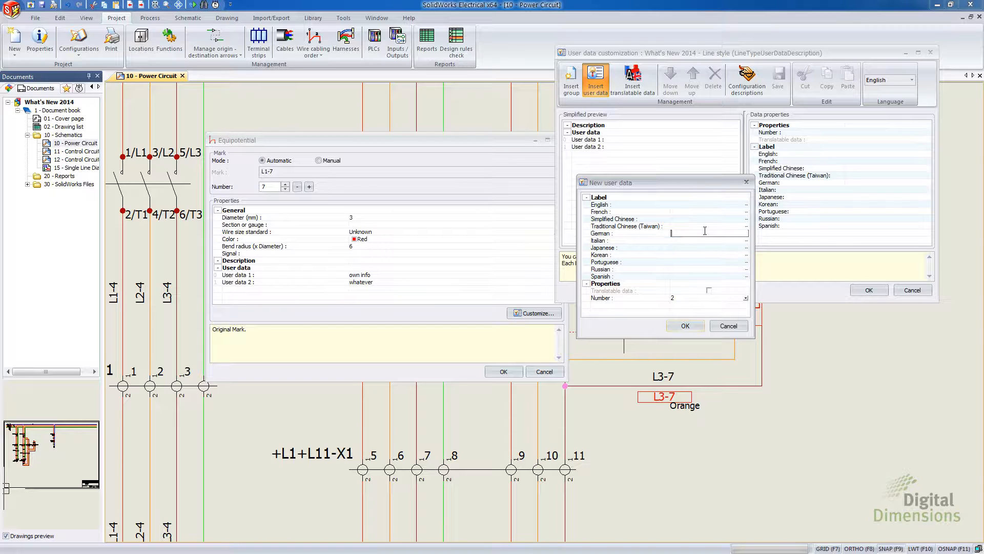
pyautogui.write('gas')
pyautogui.click(685, 326)
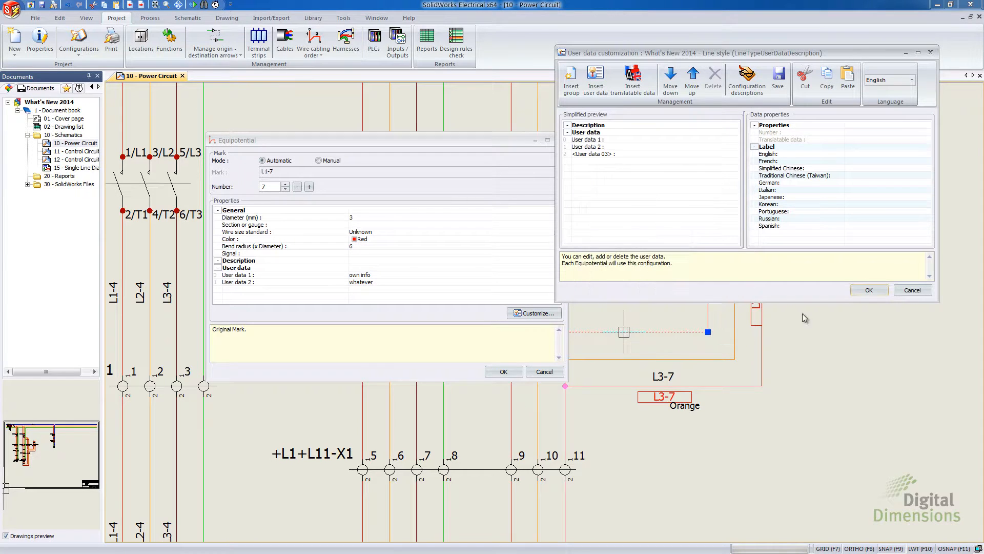
pyautogui.click(870, 290)
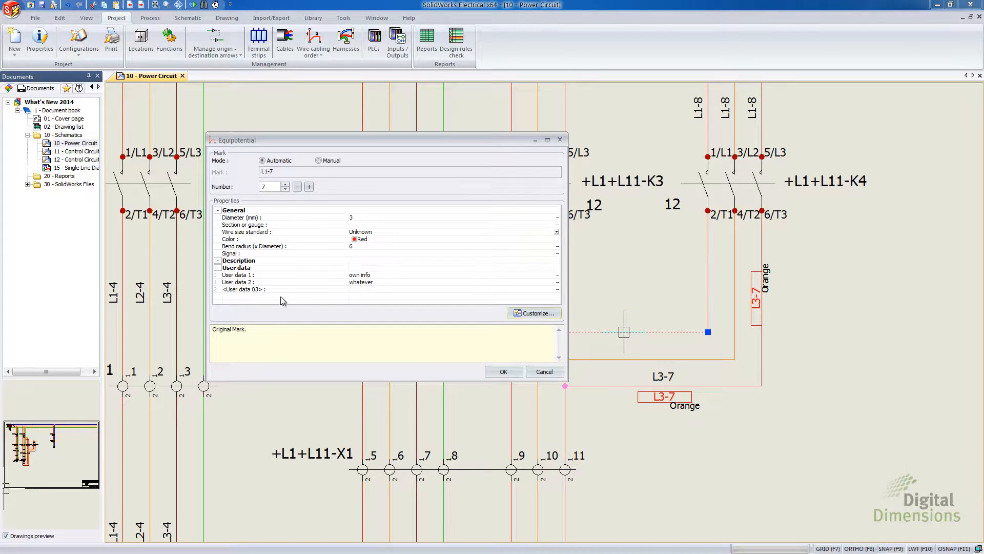
# Step: Fill in the new third user data field of the L1-7 equipotential with "asdfa" and accept the properties
pyautogui.click(377, 289)
pyautogui.write('asdfa')
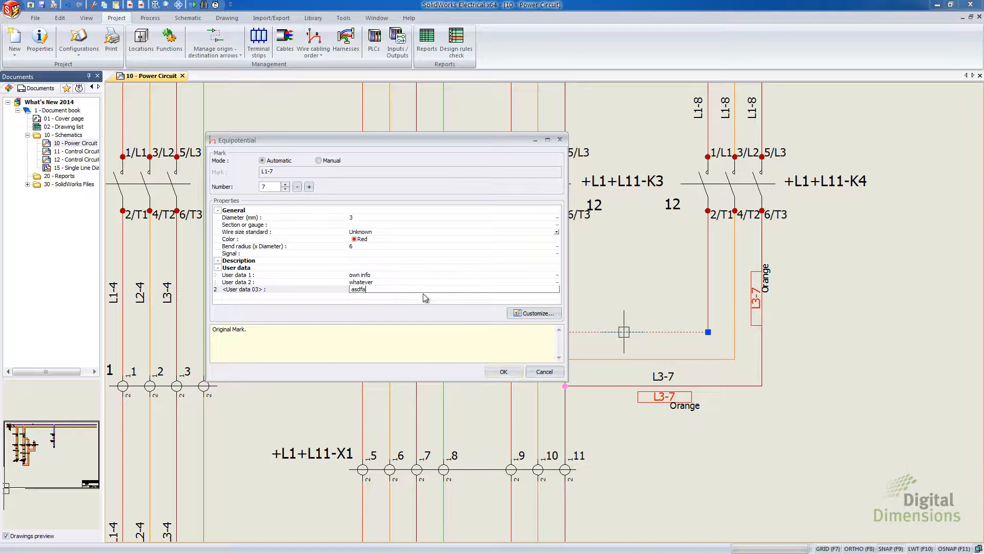
pyautogui.click(504, 371)
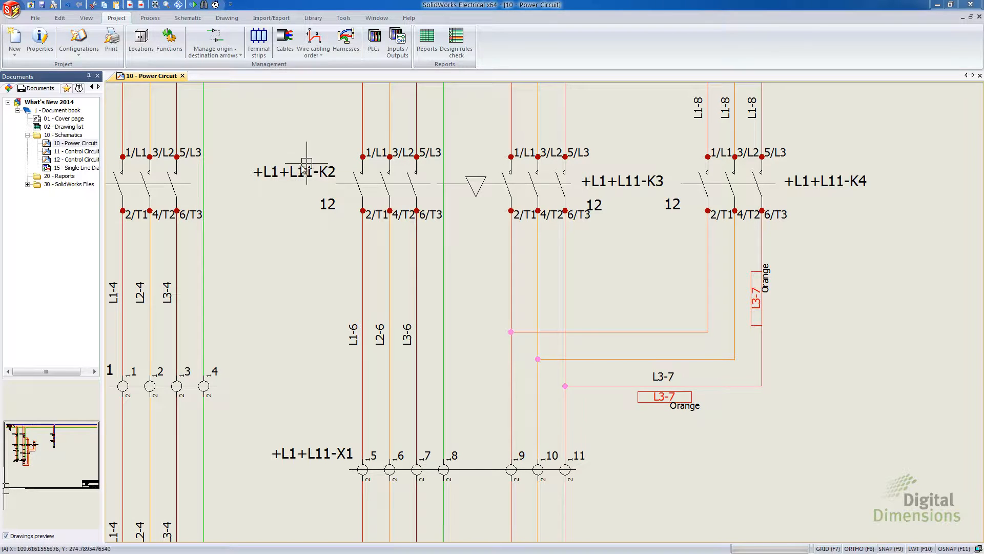
# Step: Draw a rectangular location outline with a Double border and Zig-Zag around contactors K2, K3 and K4
pyautogui.click(184, 20)
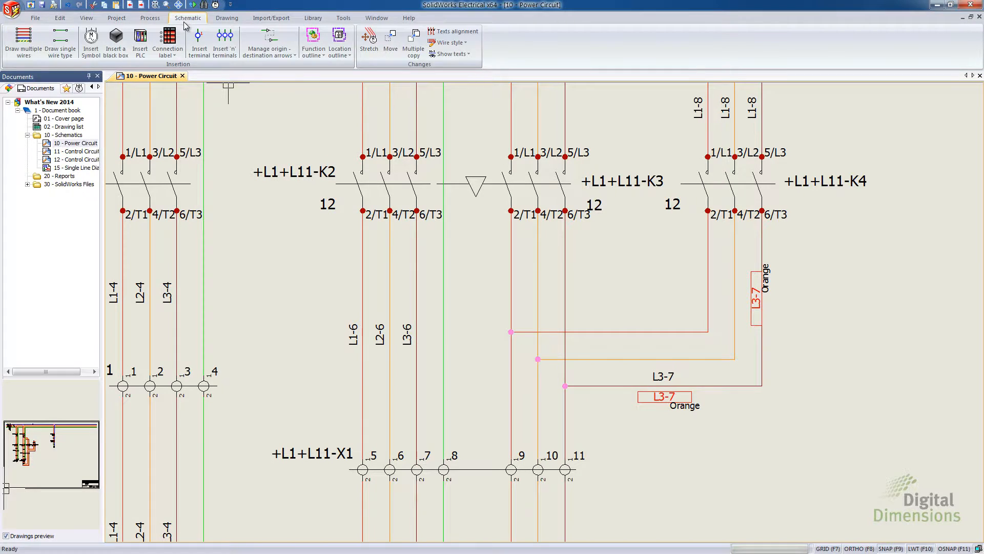
pyautogui.click(337, 55)
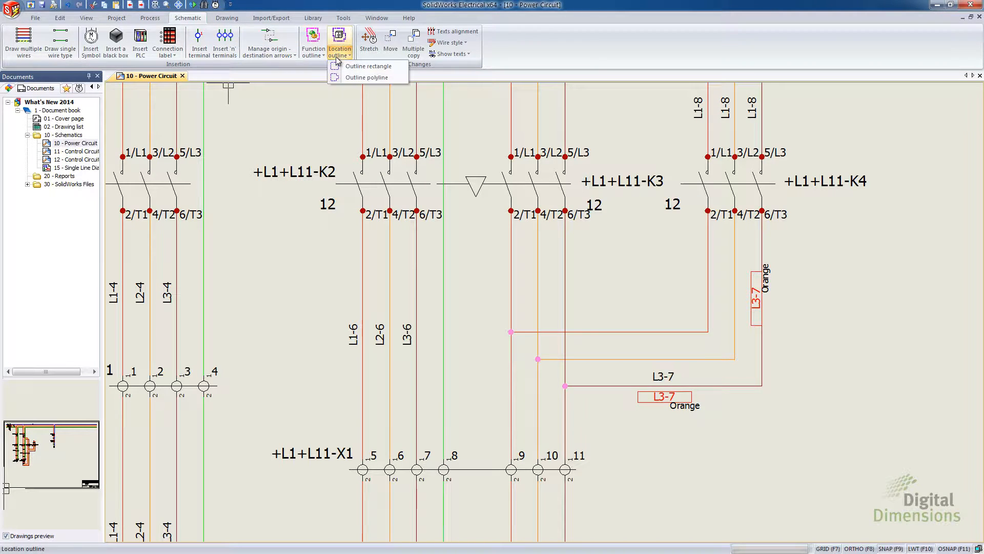
pyautogui.click(362, 67)
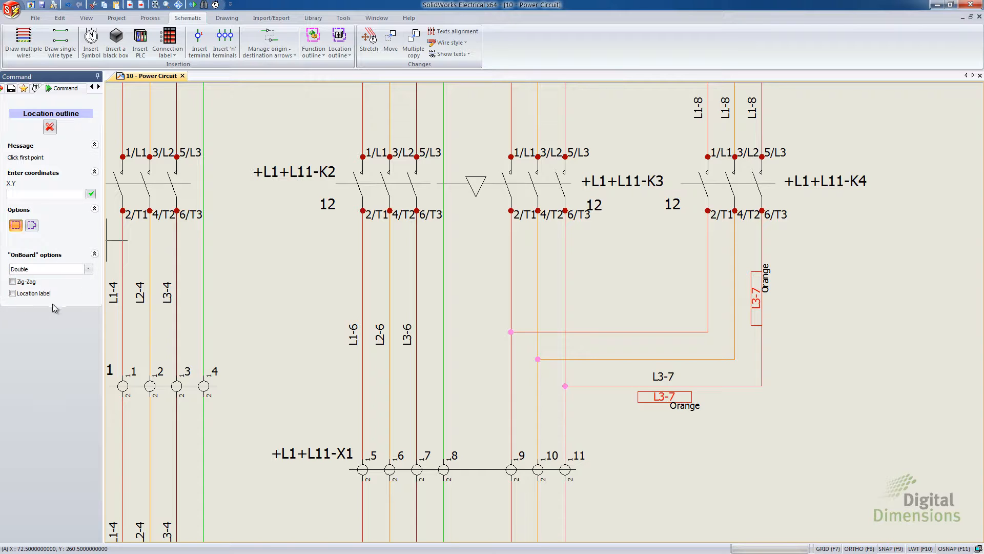
pyautogui.click(88, 270)
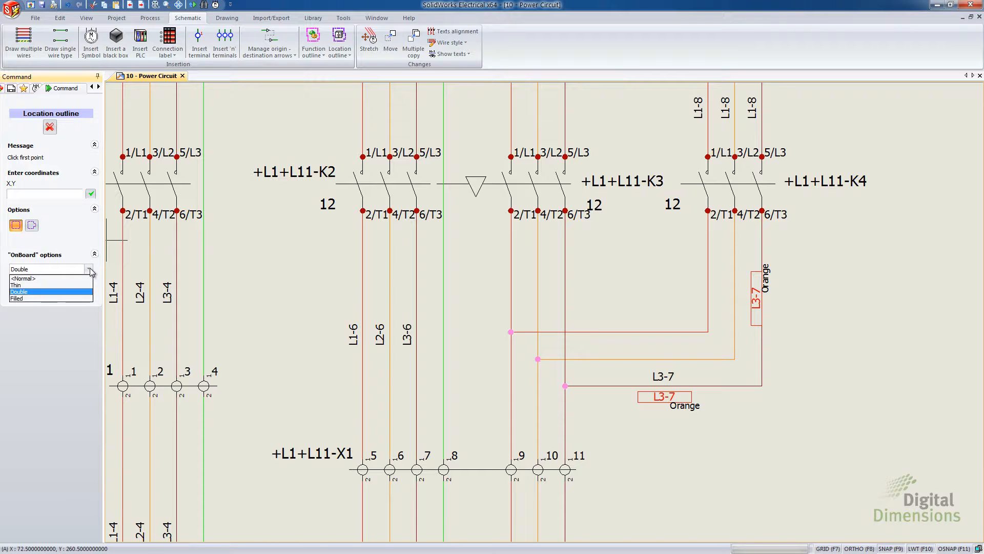
pyautogui.click(27, 292)
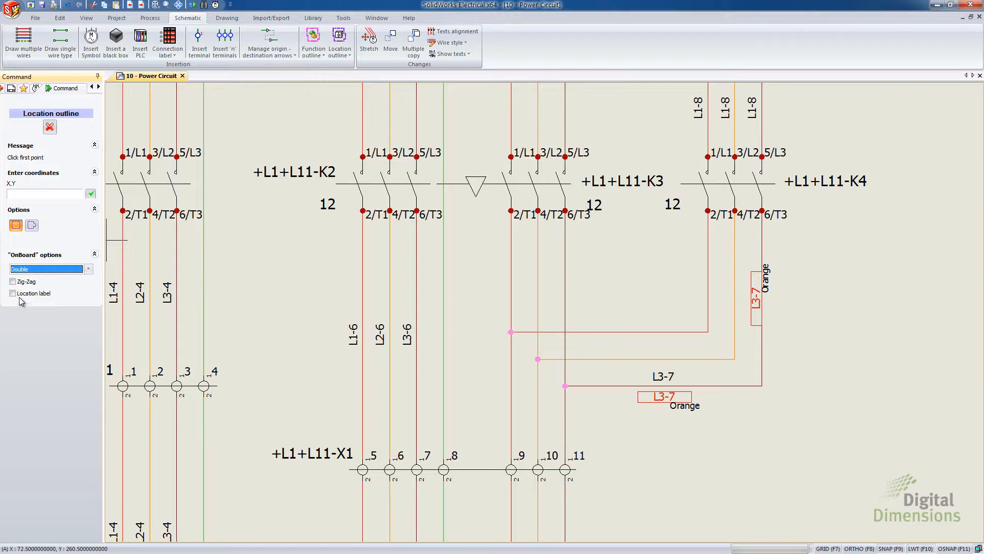
pyautogui.click(14, 281)
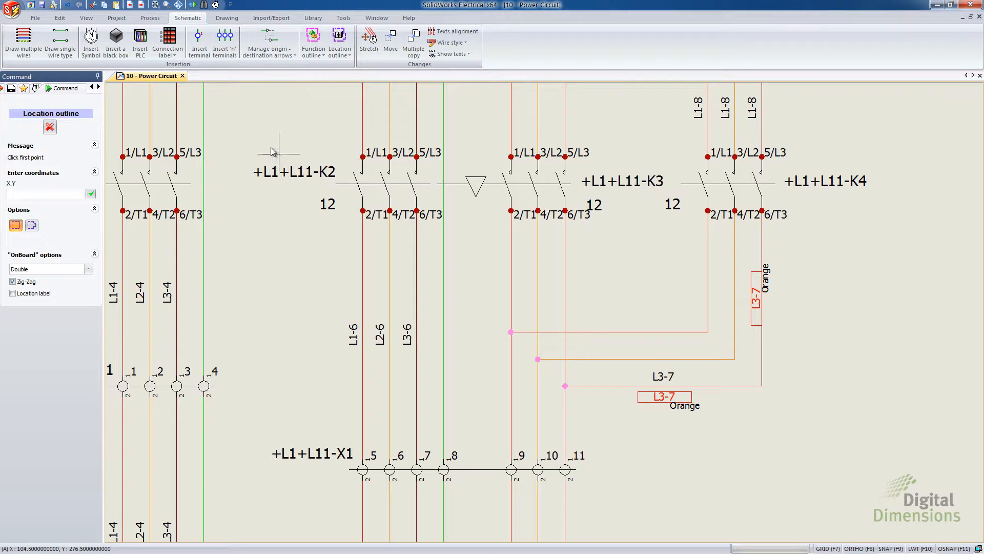
pyautogui.click(246, 124)
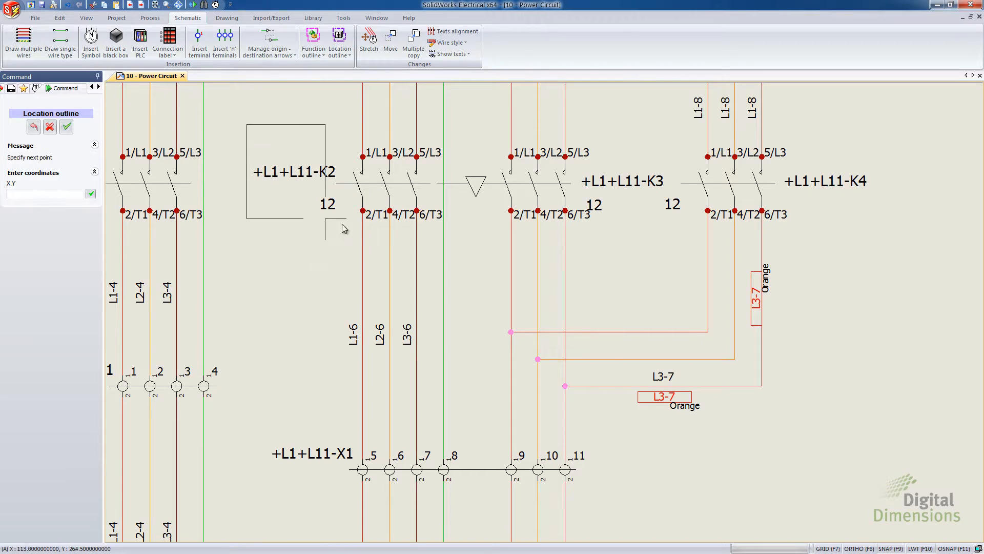
pyautogui.click(897, 259)
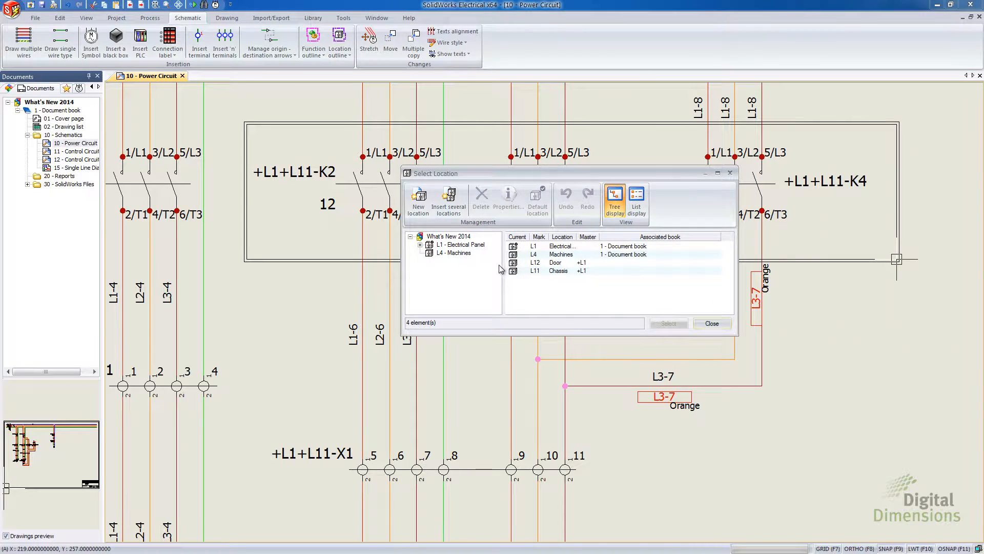
# Step: Assign location L11 - Chassis to the outline and change the location of the components inside it
pyautogui.click(420, 244)
pyautogui.click(454, 253)
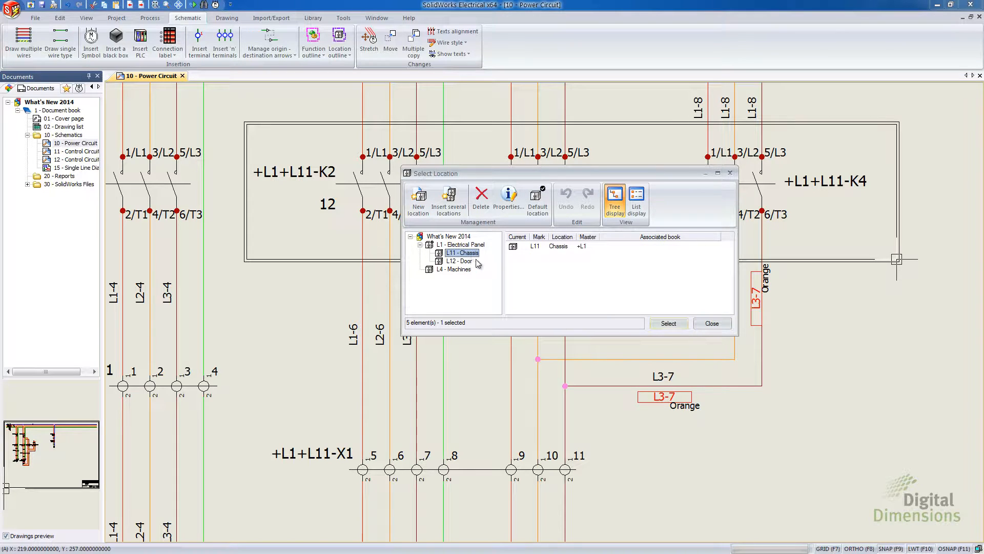
pyautogui.click(668, 323)
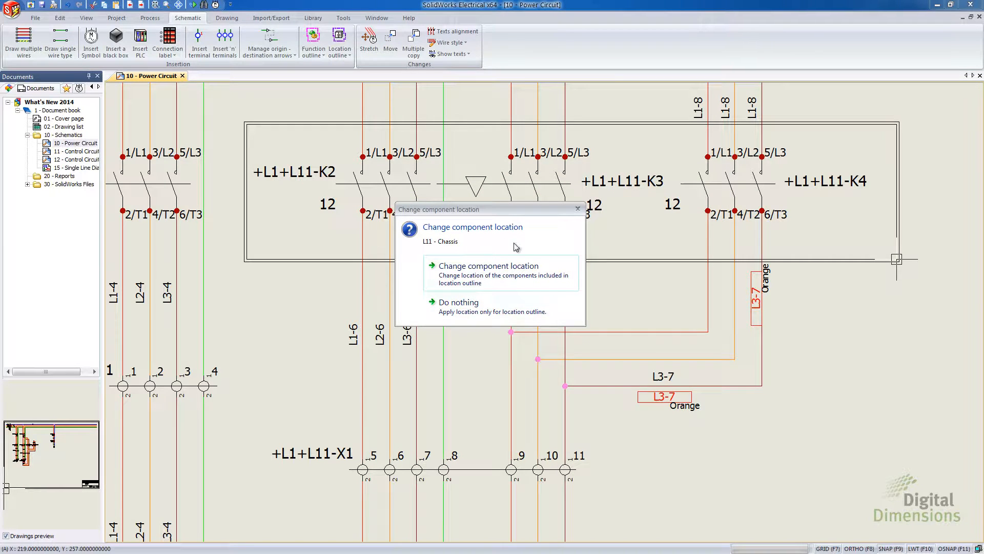
pyautogui.click(484, 279)
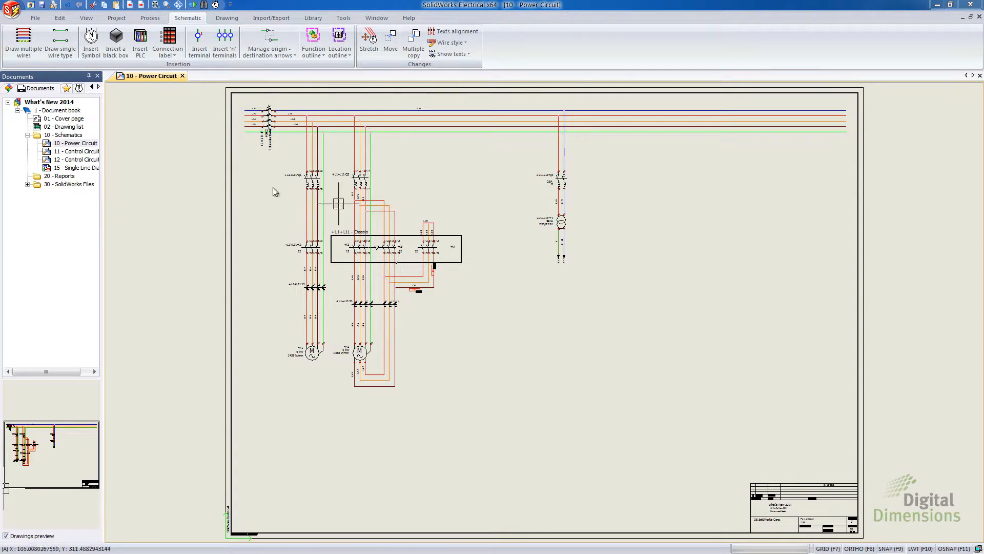
pyautogui.click(84, 145)
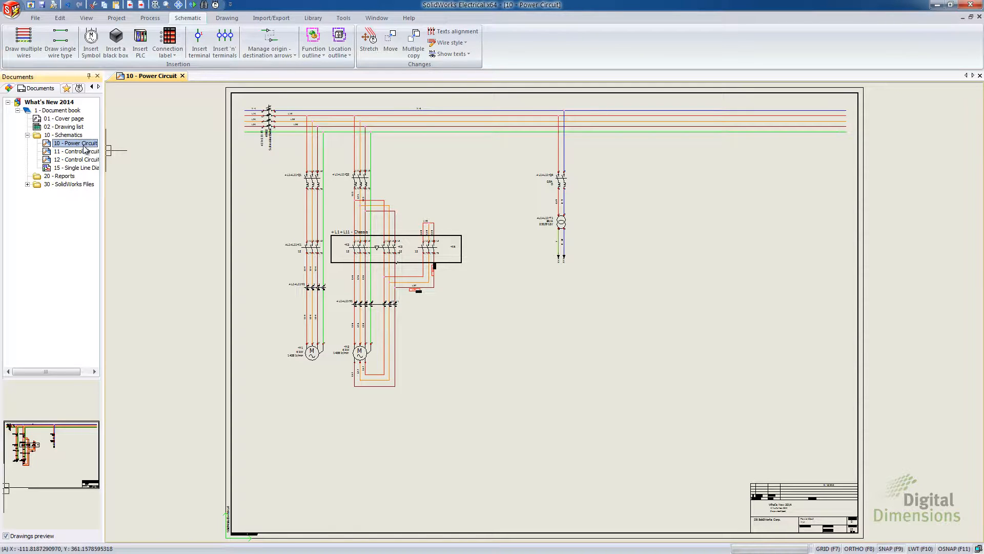
pyautogui.rightClick(75, 147)
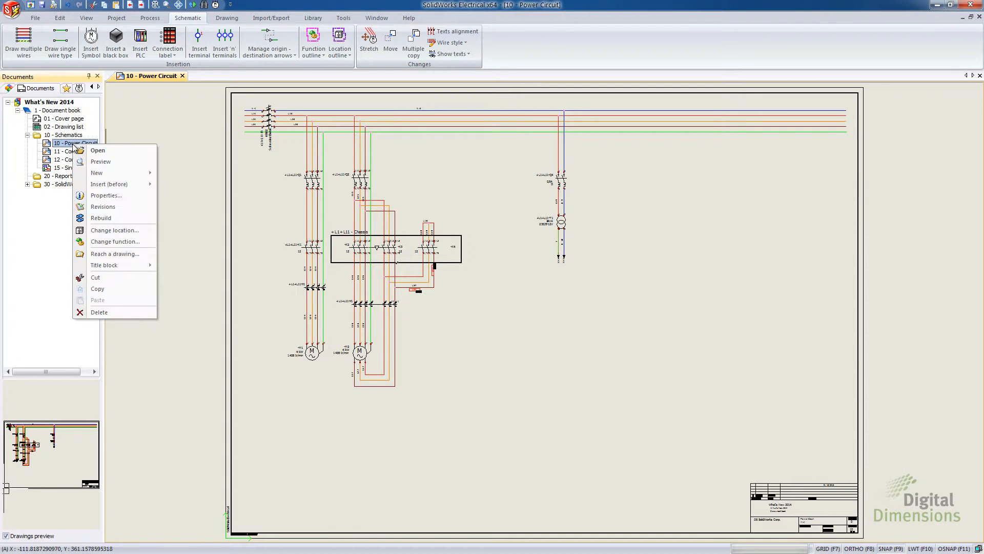
pyautogui.click(112, 234)
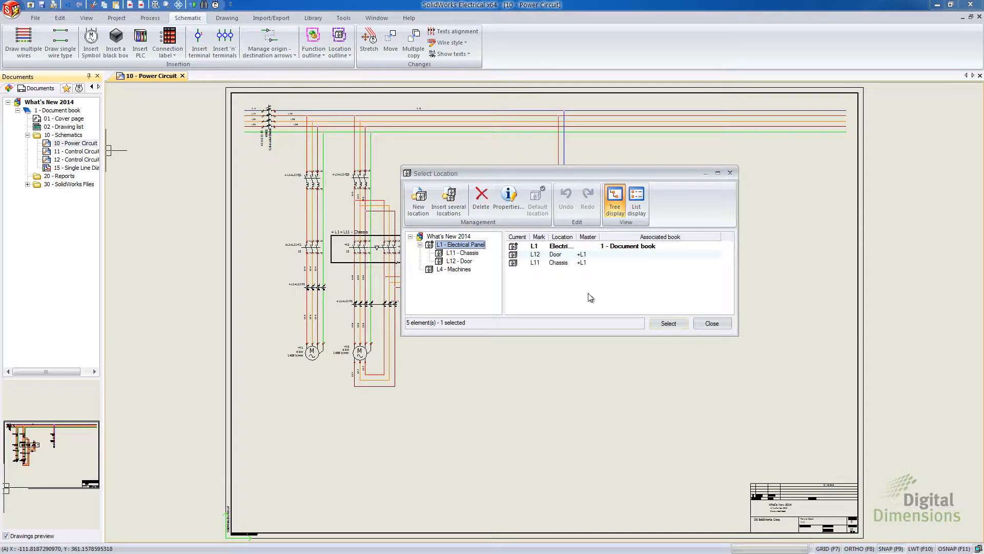
pyautogui.click(712, 323)
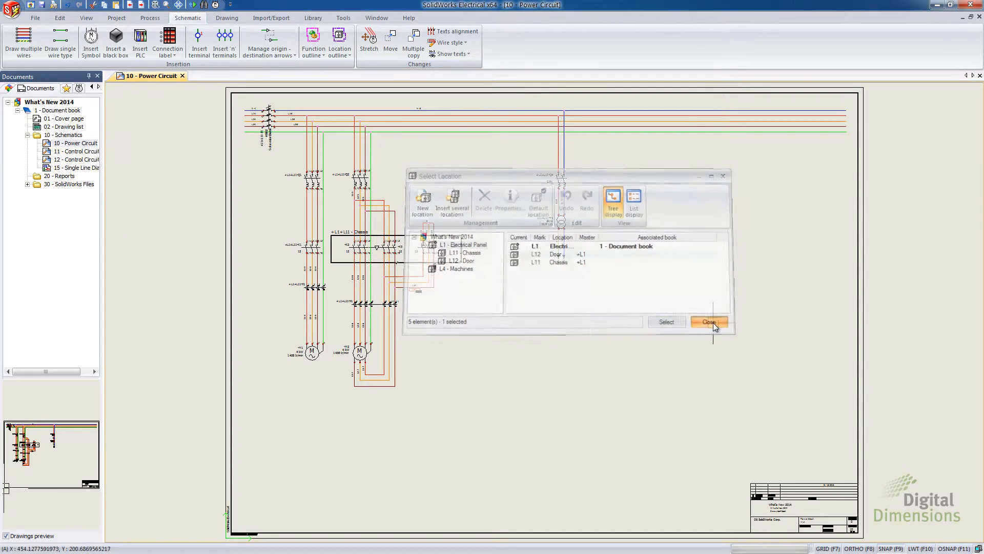
# Step: Change the location of schematic drawings 10 through 15 to L11 - Chassis, including their components with the same location
pyautogui.click(85, 144)
pyautogui.click(89, 151)
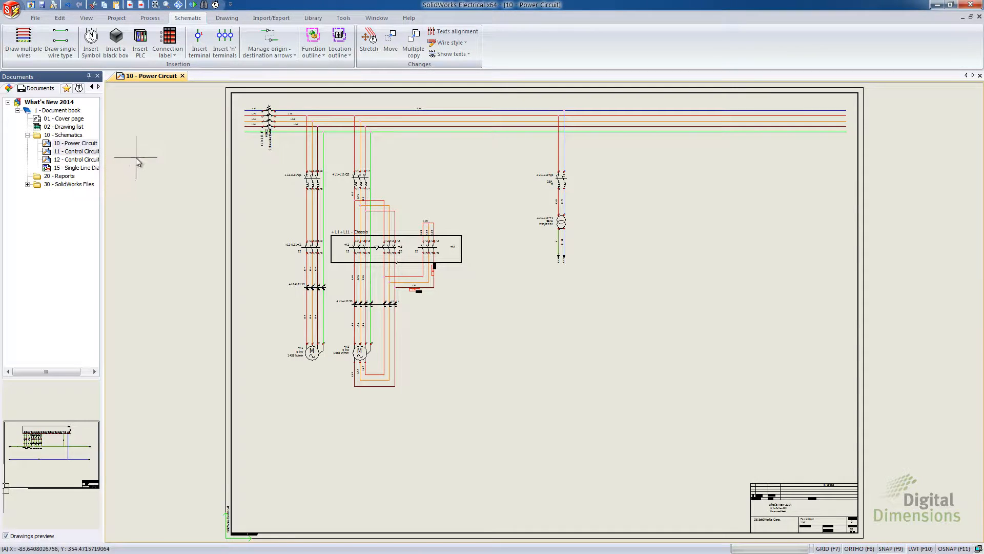
pyautogui.click(77, 144)
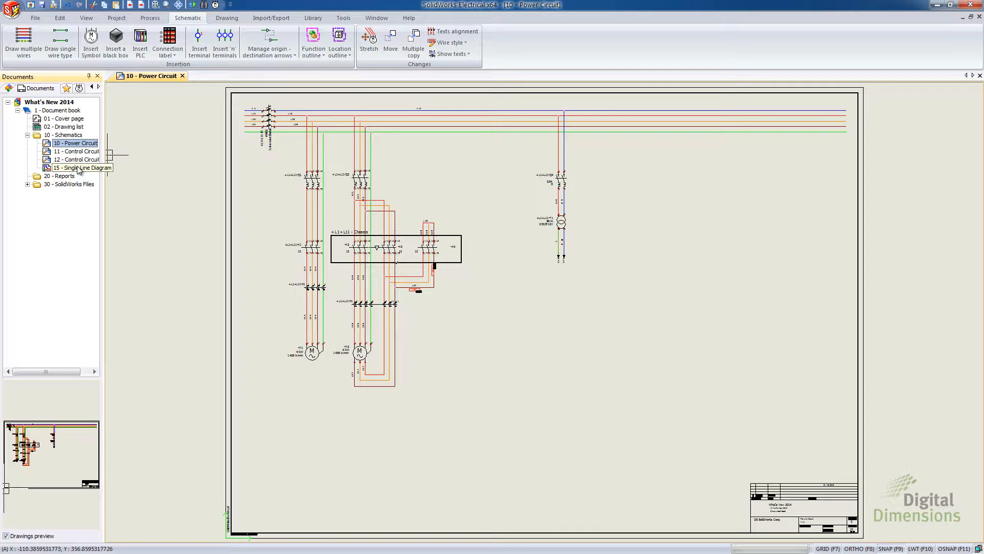
pyautogui.click(78, 169)
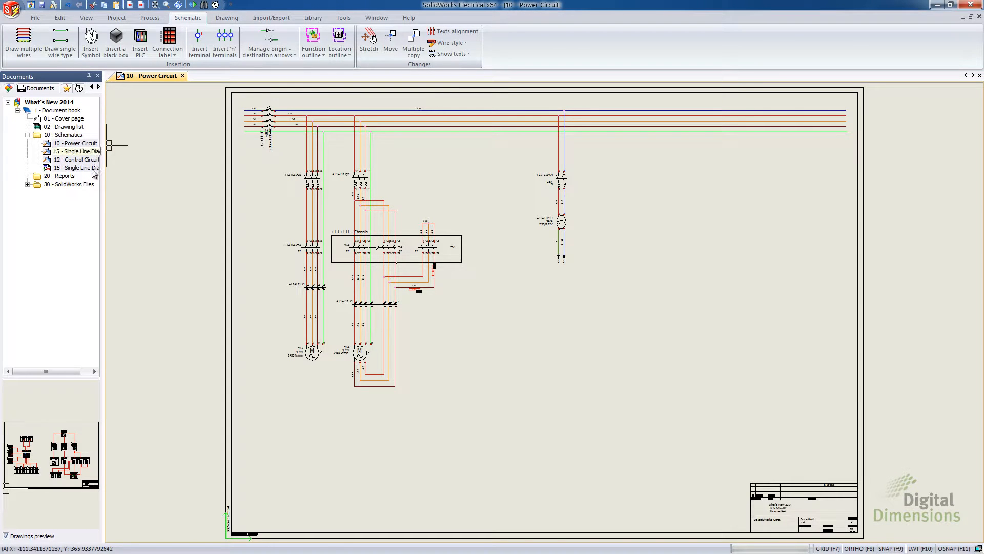
pyautogui.rightClick(81, 145)
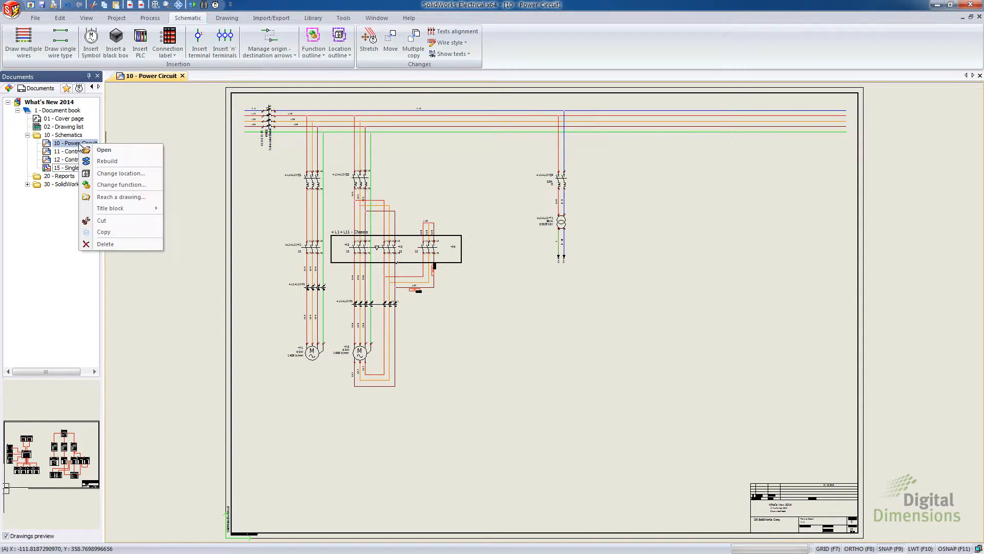
pyautogui.click(105, 173)
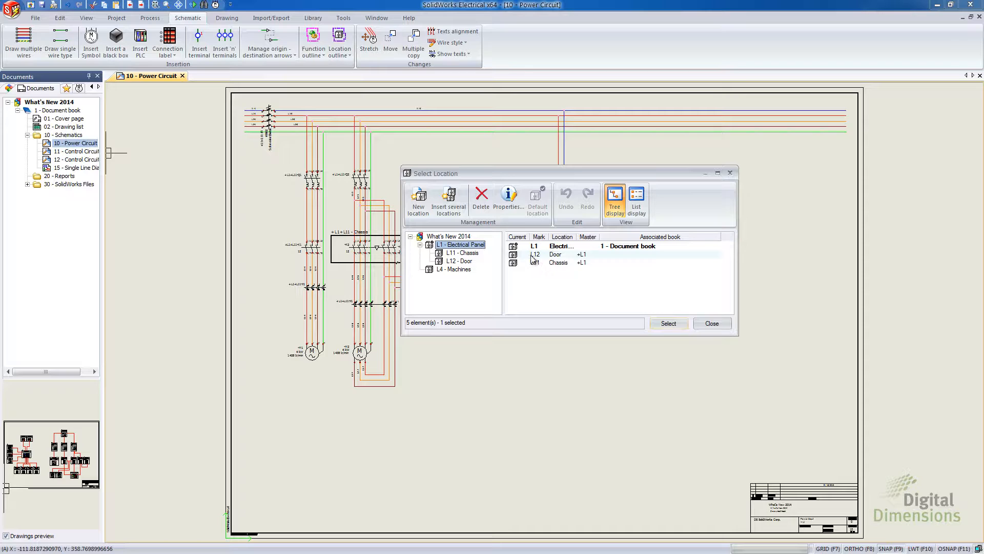
pyautogui.click(461, 253)
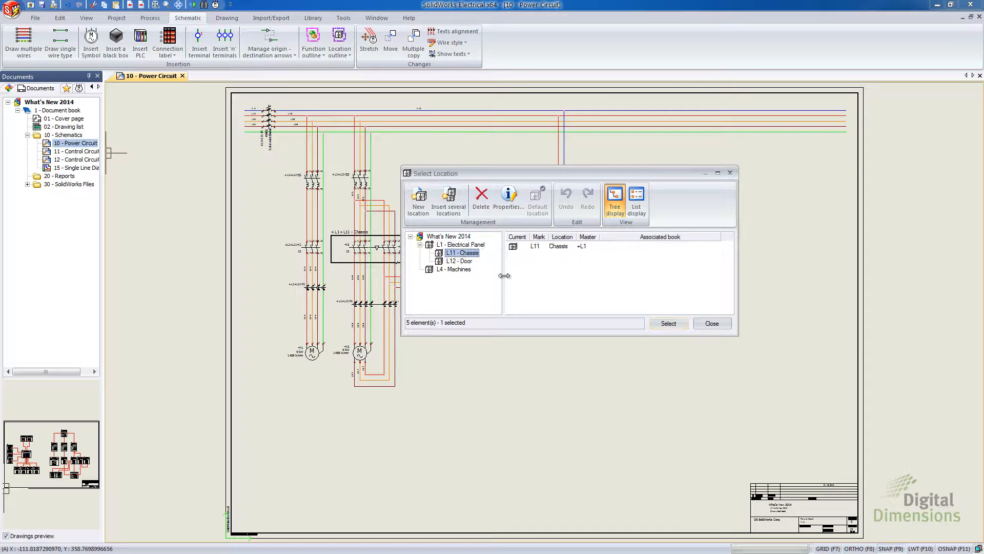
pyautogui.click(668, 323)
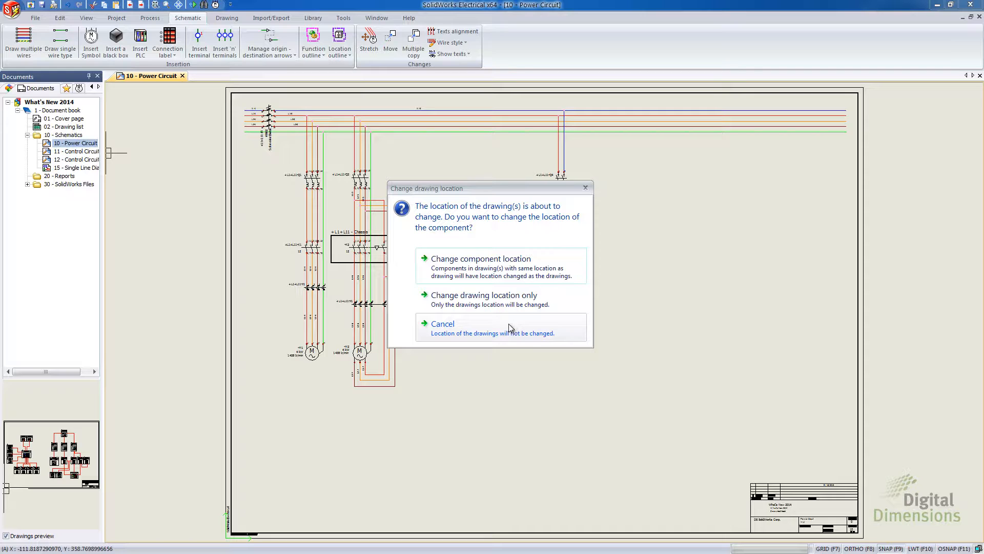
pyautogui.click(491, 272)
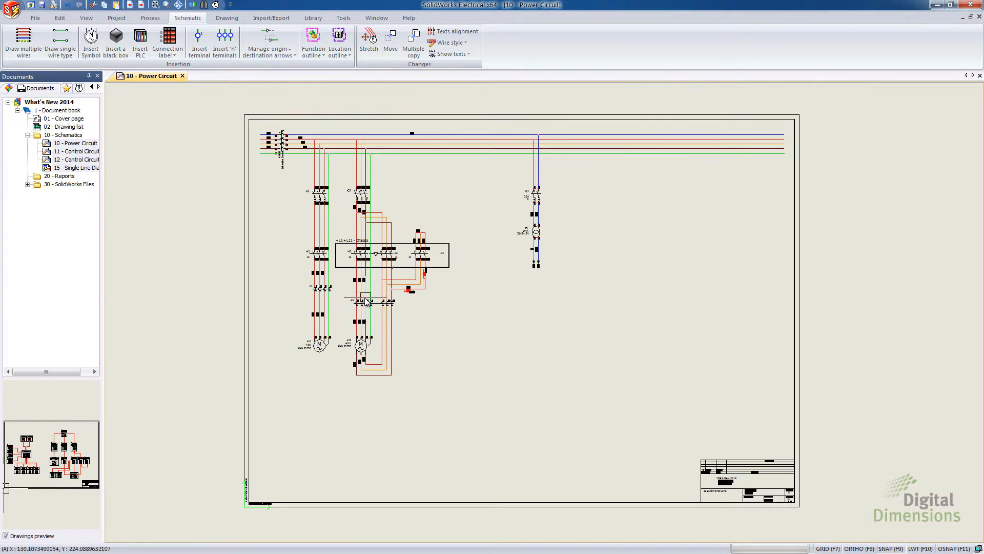
# Step: Examine the component marks around the Chassis outline and the location shown in the Power Circuit title block
pyautogui.scroll(5, 367, 301)
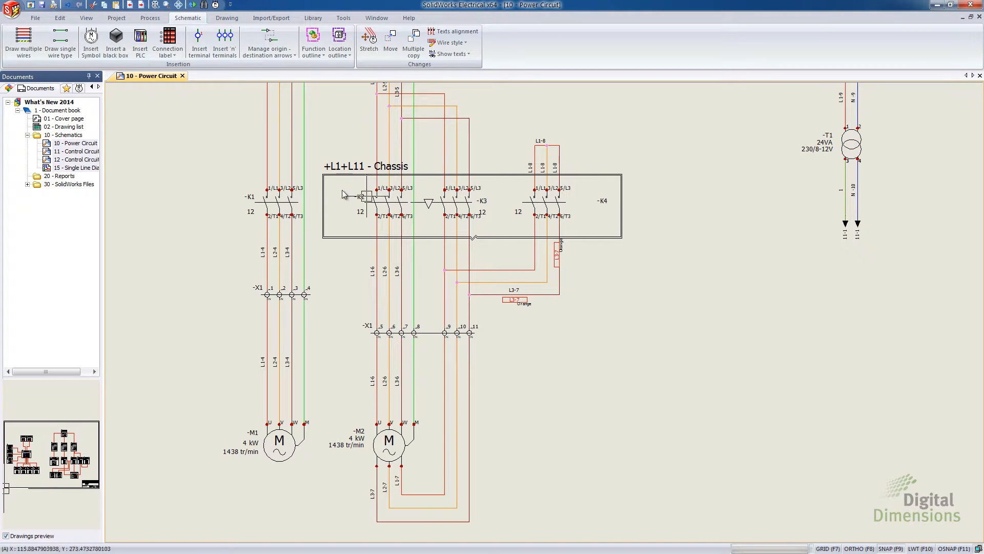
pyautogui.moveTo(637, 237); pyautogui.dragTo(566, 160, button='middle')
pyautogui.scroll(-1, 769, 400)
pyautogui.moveTo(770, 401); pyautogui.dragTo(621, 235, button='middle')
pyautogui.moveTo(735, 336); pyautogui.dragTo(586, 169, button='middle')
pyautogui.moveTo(677, 313); pyautogui.dragTo(370, 343, button='middle')
pyautogui.scroll(-1, 815, 410)
pyautogui.scroll(5, 815, 411)
pyautogui.scroll(2, 714, 424)
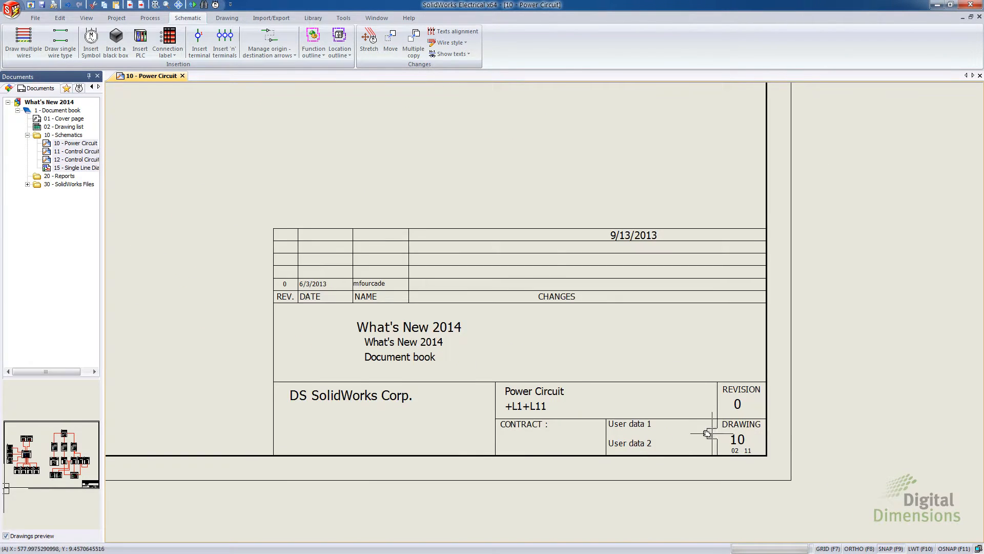
pyautogui.scroll(1, 707, 433)
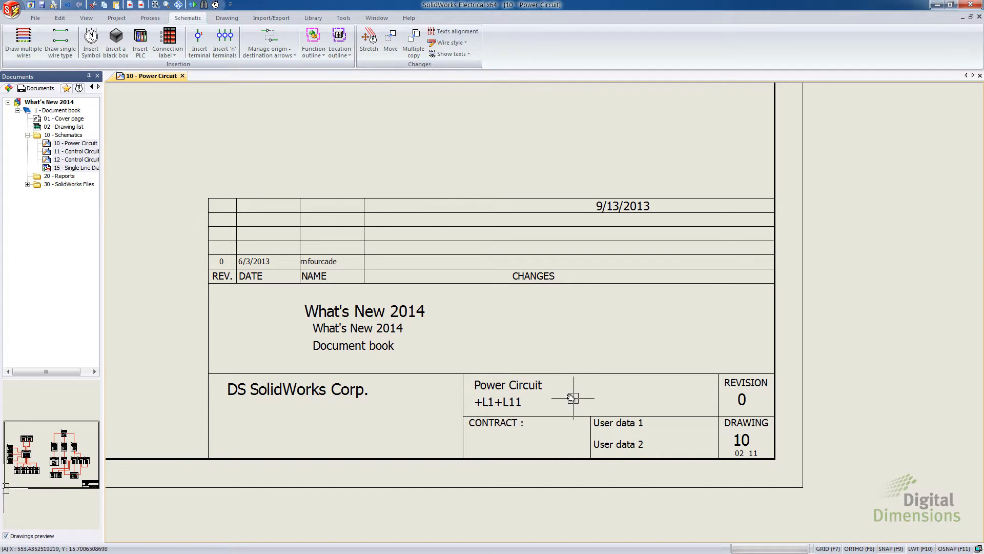
# Step: Begin changing the function of control circuit drawings 11 and 12, and create a new function beneath F1
pyautogui.scroll(-2, 559, 369)
pyautogui.scroll(-3, 398, 240)
pyautogui.moveTo(397, 239); pyautogui.dragTo(637, 333, button='middle')
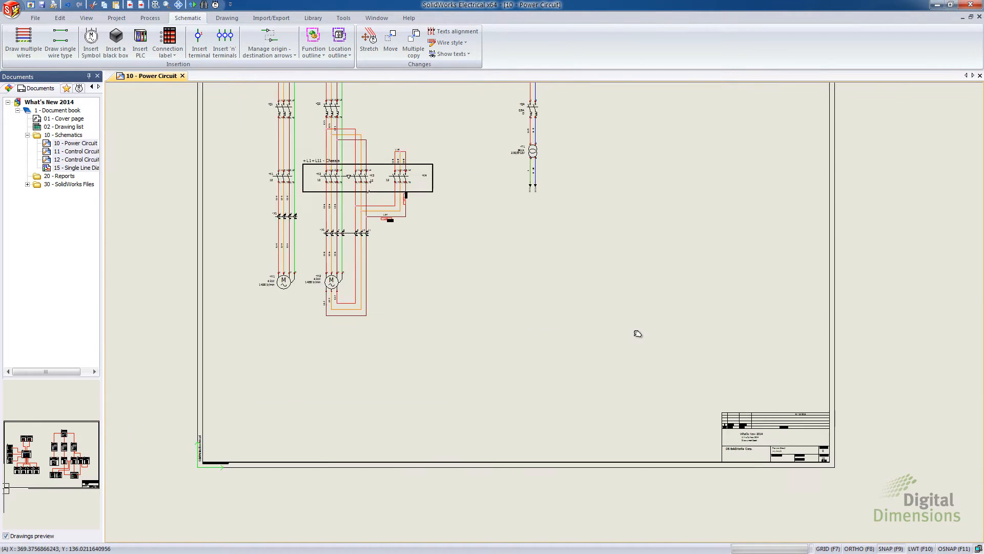
pyautogui.click(92, 154)
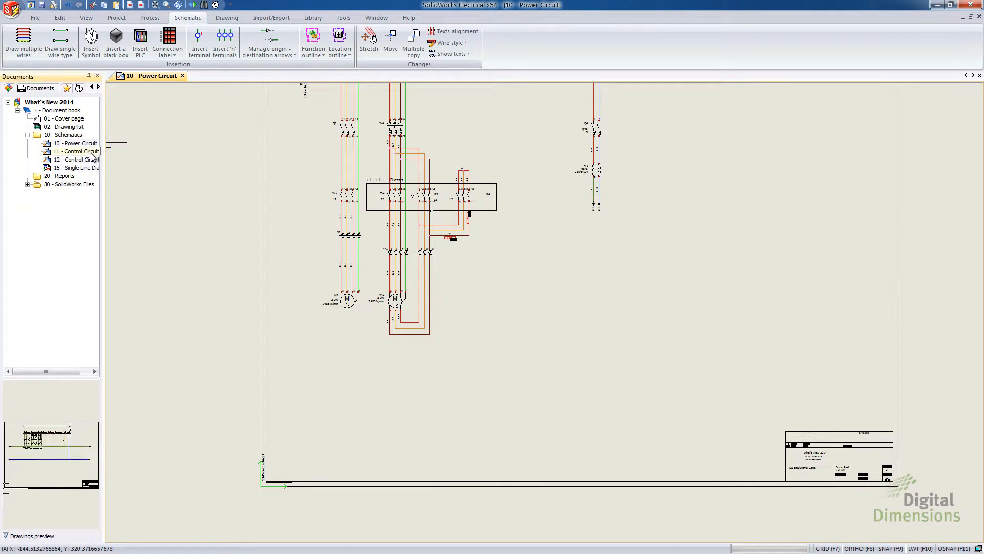
pyautogui.click(93, 155)
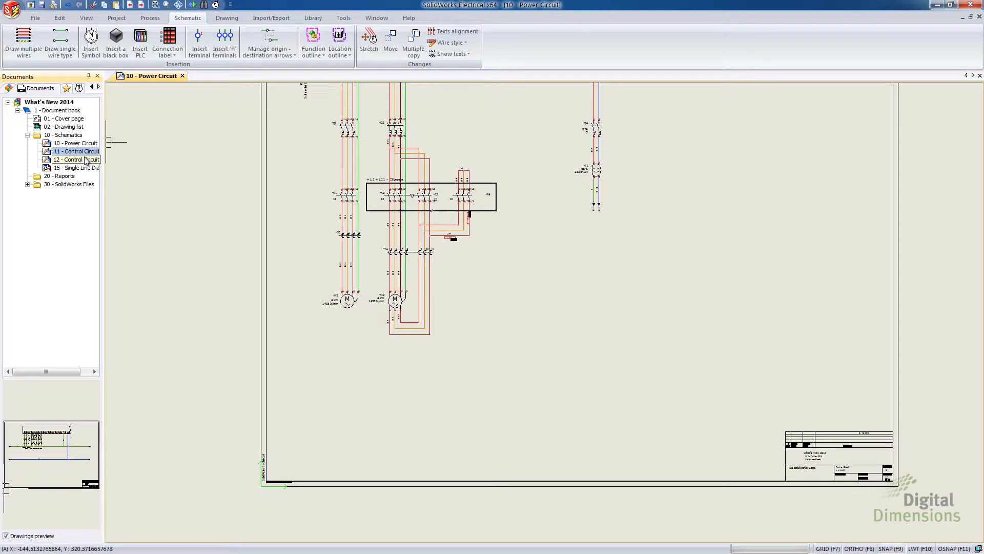
pyautogui.rightClick(88, 161)
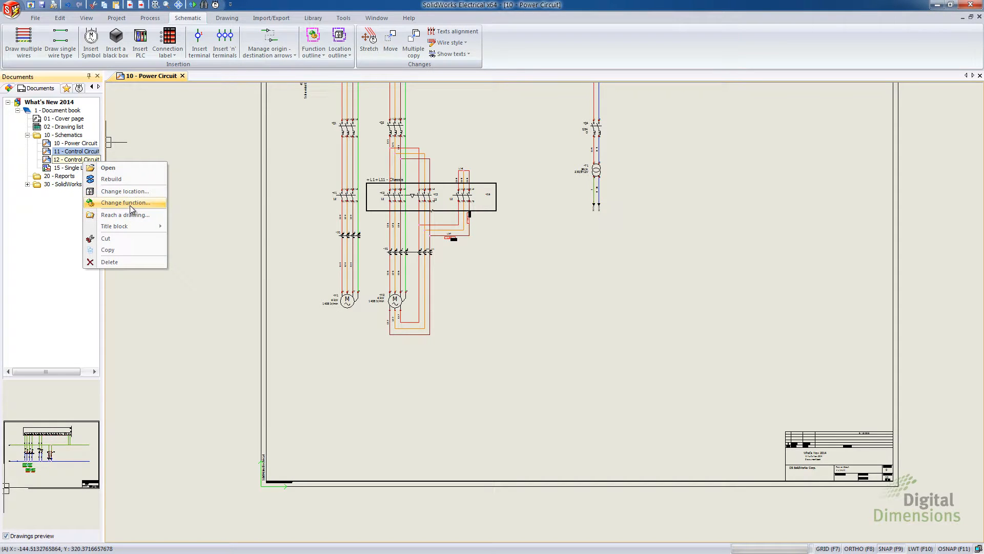
pyautogui.click(128, 205)
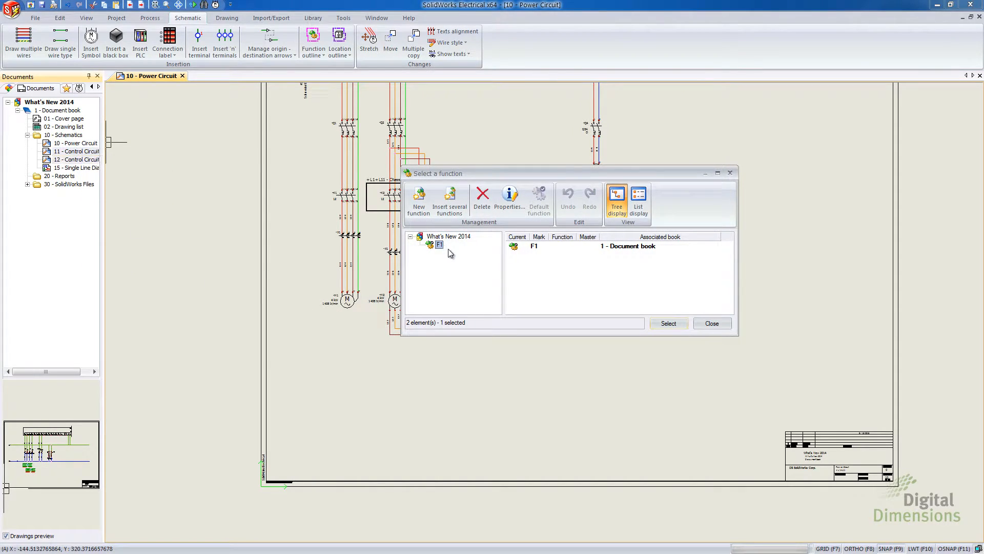
pyautogui.click(422, 208)
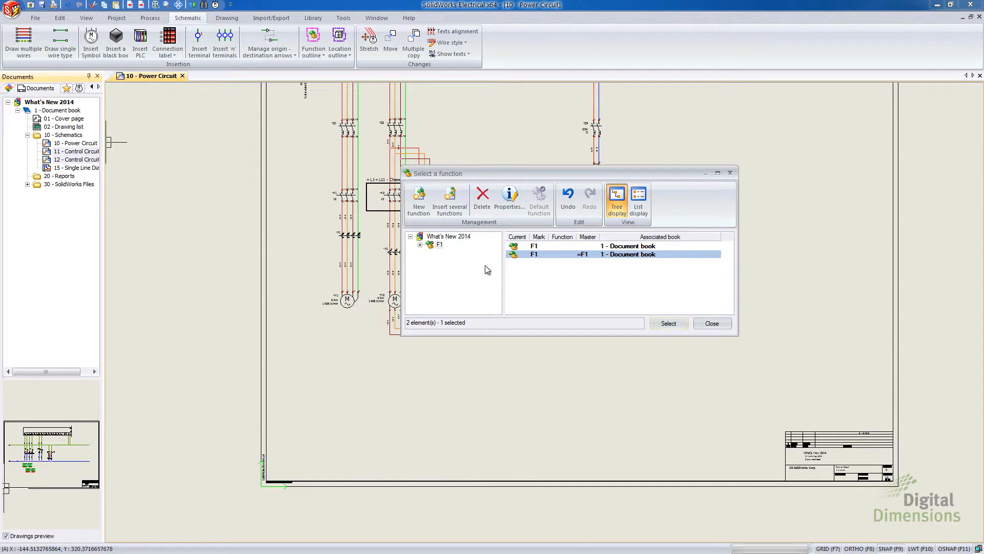
# Step: Assign the new sub-function of F1 to drawings 11 and 12, changing the drawing function only
pyautogui.click(420, 245)
pyautogui.click(448, 253)
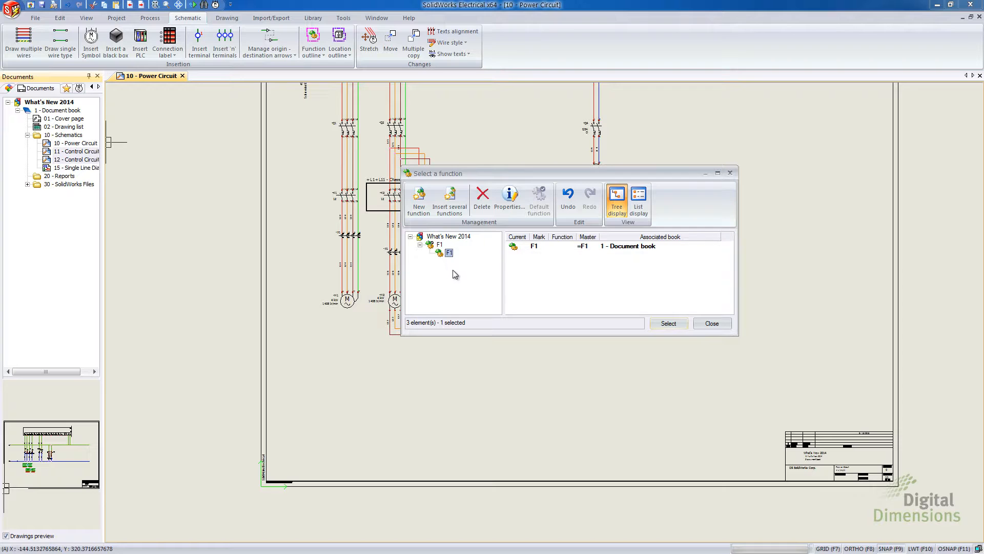
pyautogui.click(664, 323)
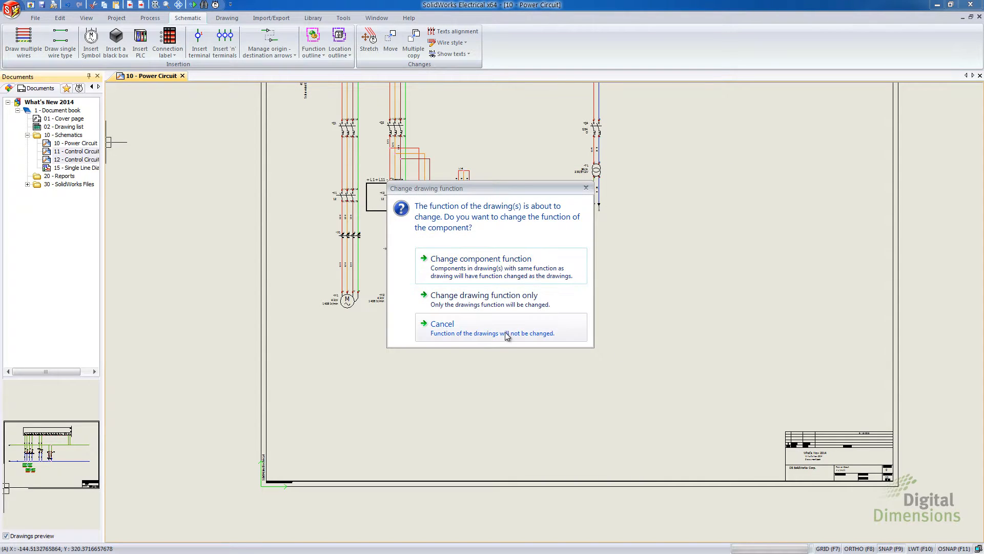
pyautogui.click(511, 301)
# Step: Review the available design rule templates with VoltageDropInCable_Metric selected, and close the design rules manager
pyautogui.scroll(-1, 403, 245)
pyautogui.scroll(3, 402, 245)
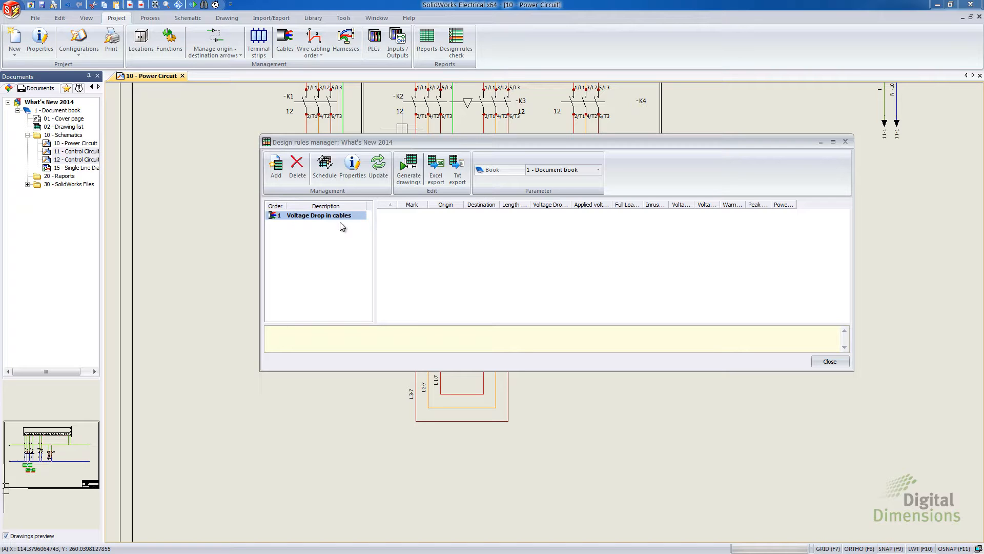
pyautogui.click(277, 172)
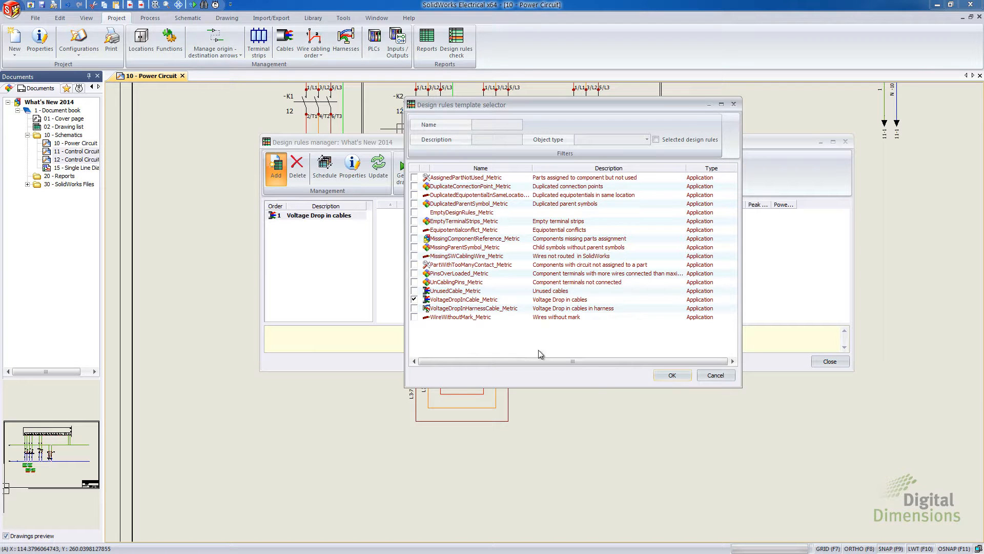
pyautogui.click(673, 374)
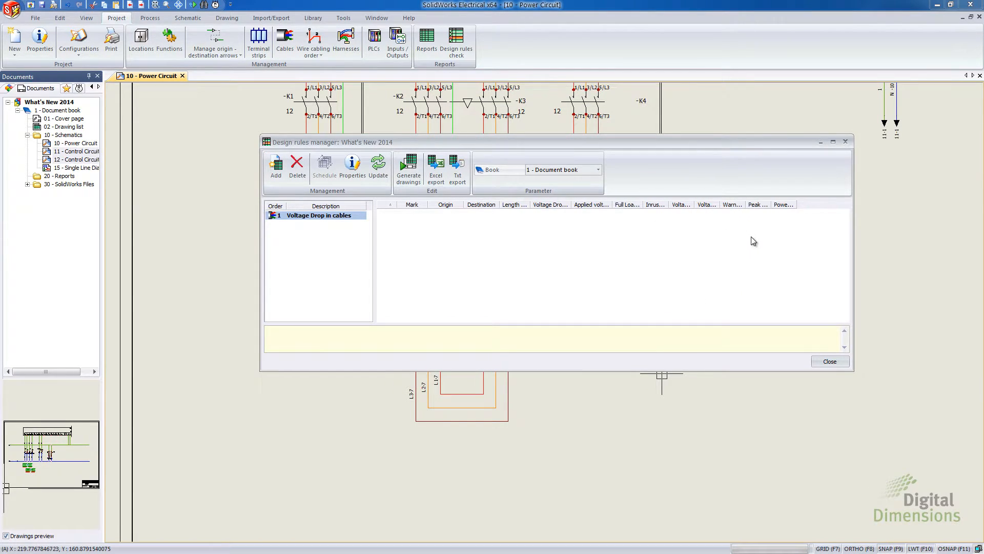
pyautogui.click(831, 361)
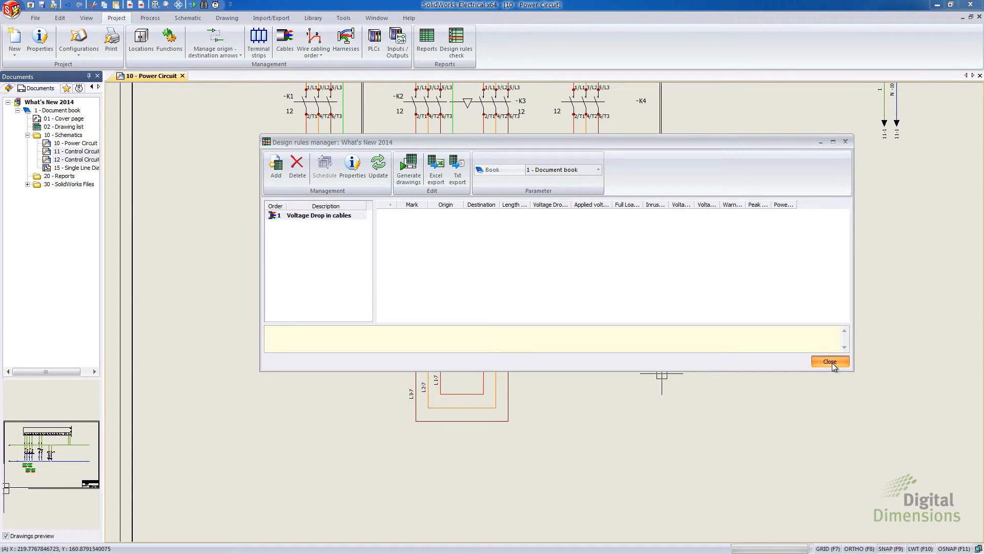
# Step: For the four wires between terminals X1 5-8 and motor M2, add a new four-conductor cable U-1000 R2V 4X1.5 C
pyautogui.scroll(3, 482, 284)
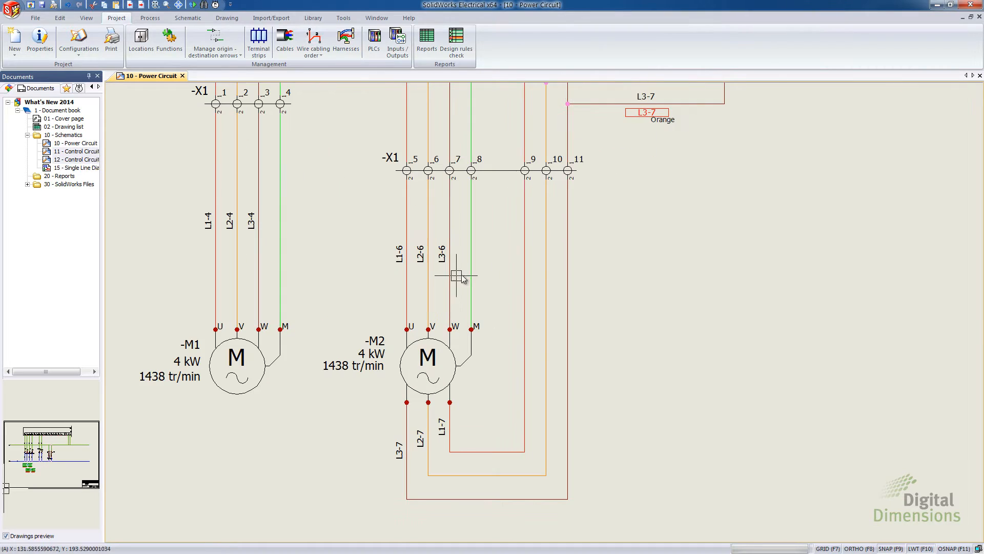
pyautogui.moveTo(482, 284); pyautogui.dragTo(387, 218)
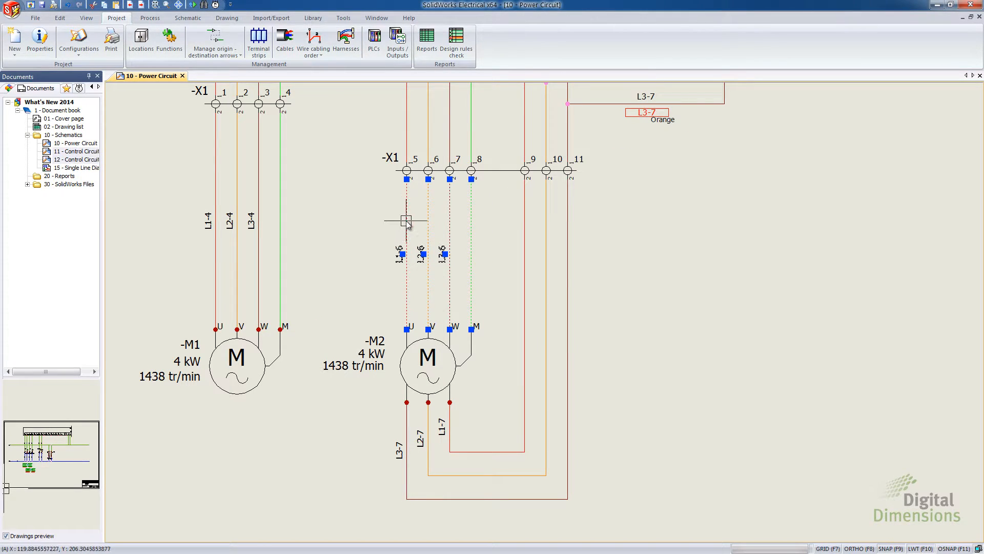
pyautogui.rightClick(407, 222)
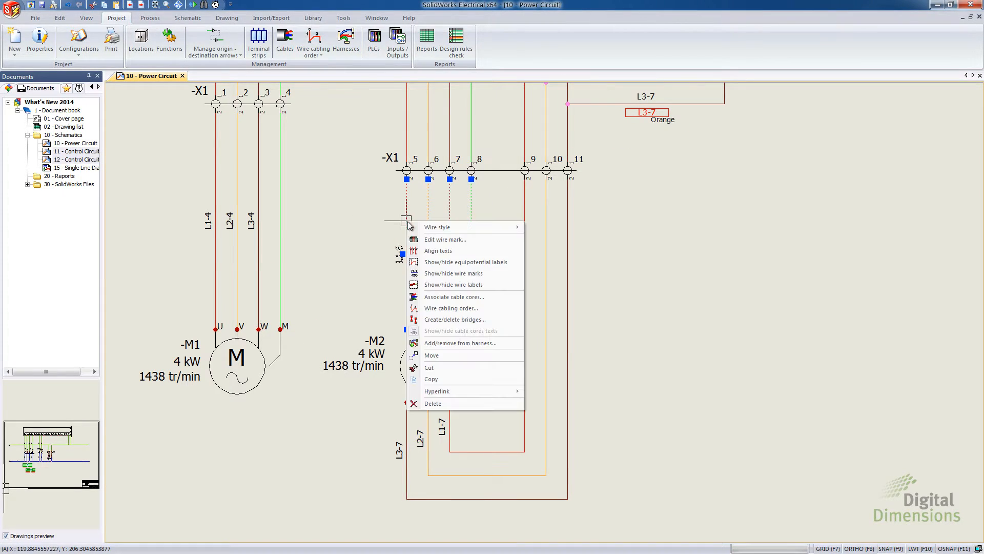
pyautogui.click(439, 298)
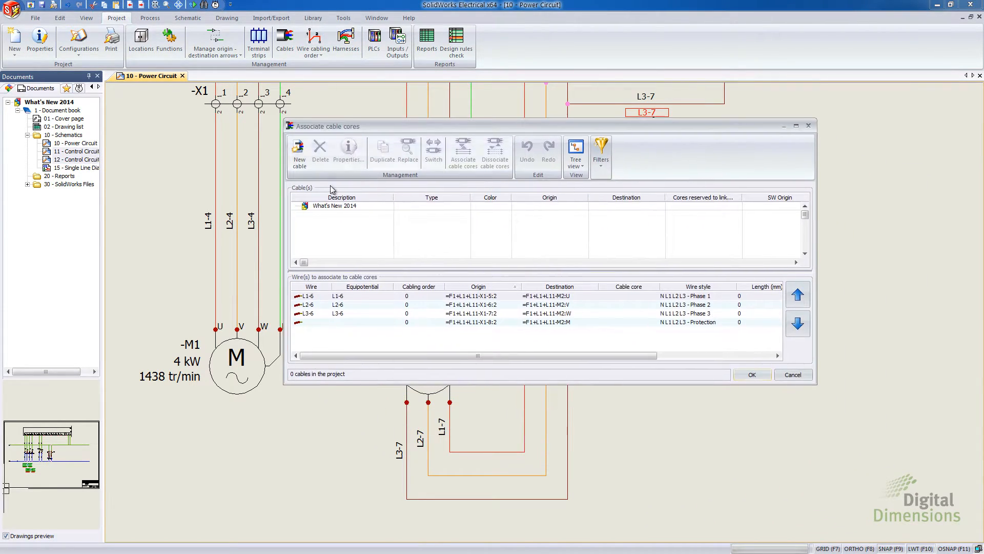
pyautogui.click(300, 154)
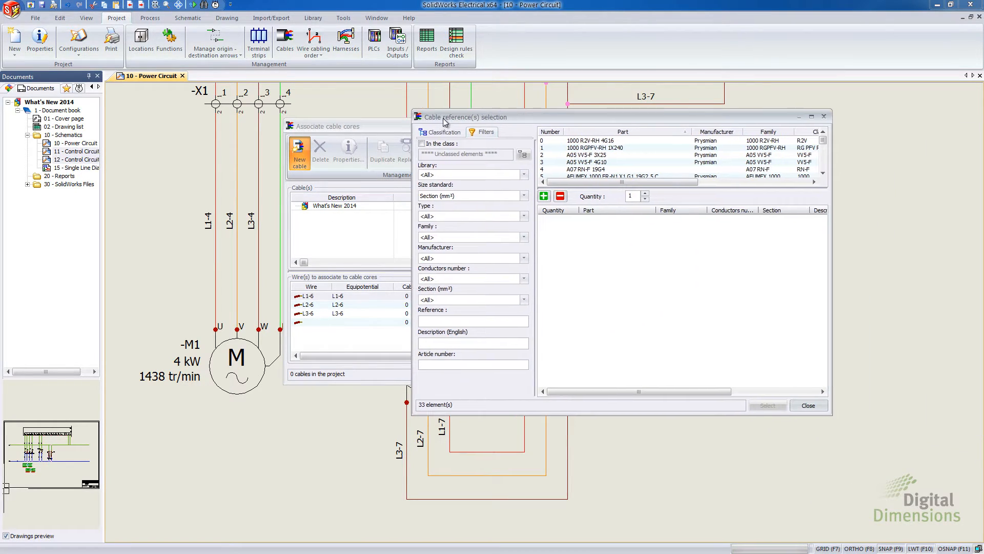
pyautogui.click(466, 277)
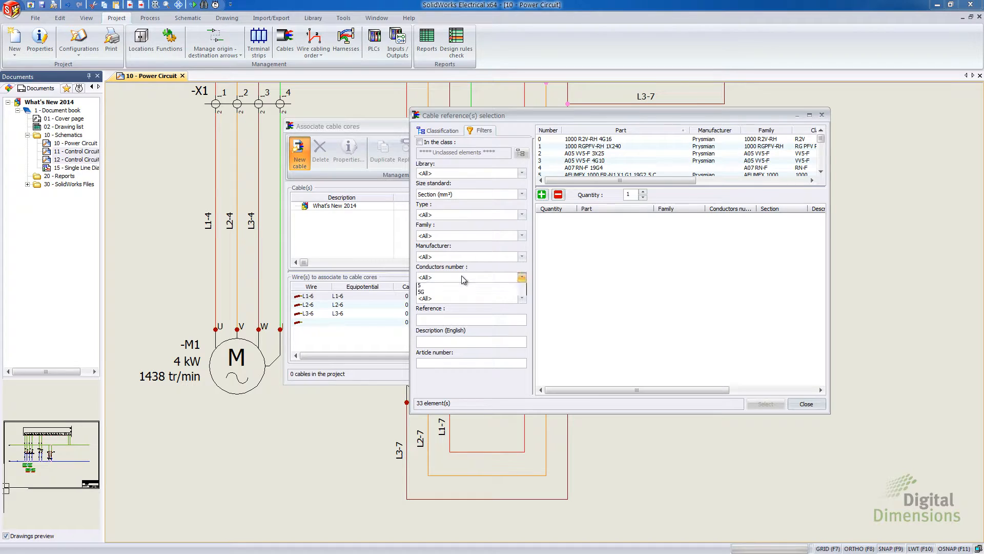
pyautogui.click(432, 321)
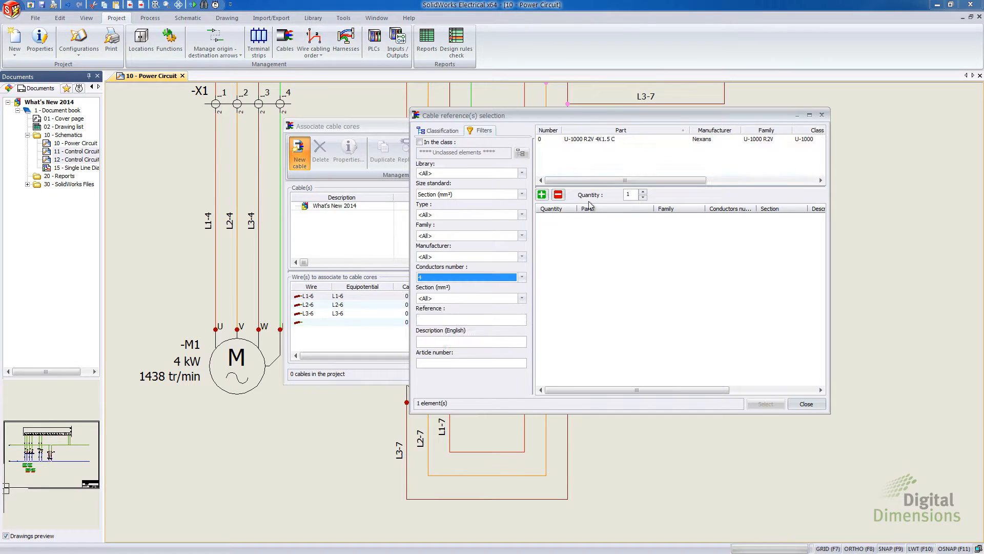
pyautogui.click(582, 140)
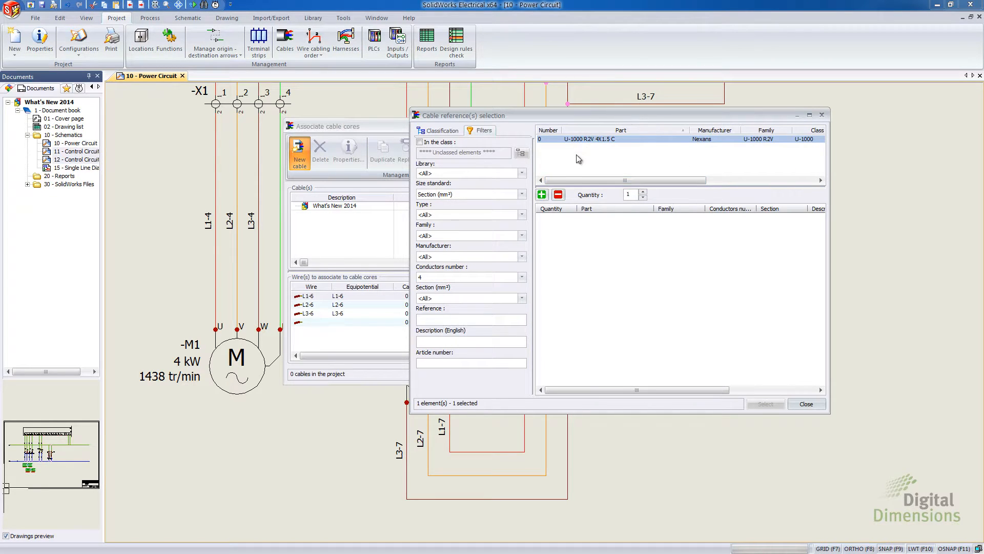
pyautogui.click(542, 195)
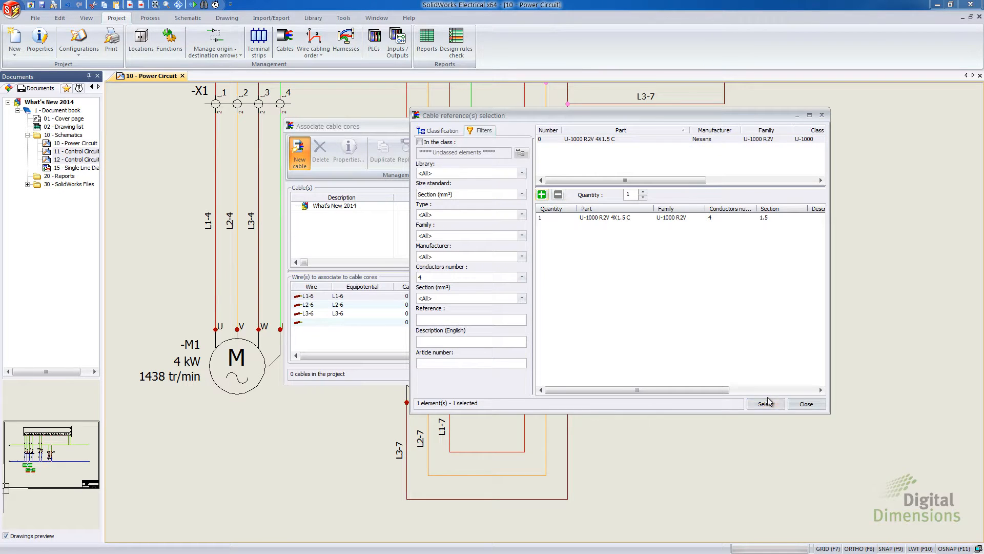
pyautogui.click(765, 403)
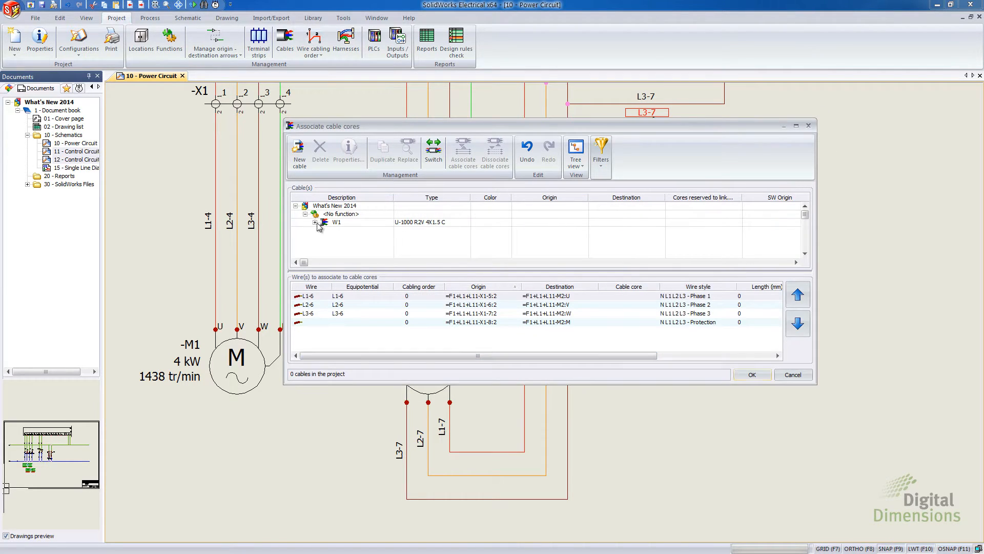
# Step: Associate the brown, black, grey and blue cores of cable W1 with the four motor M2 wires
pyautogui.click(315, 223)
pyautogui.click(349, 232)
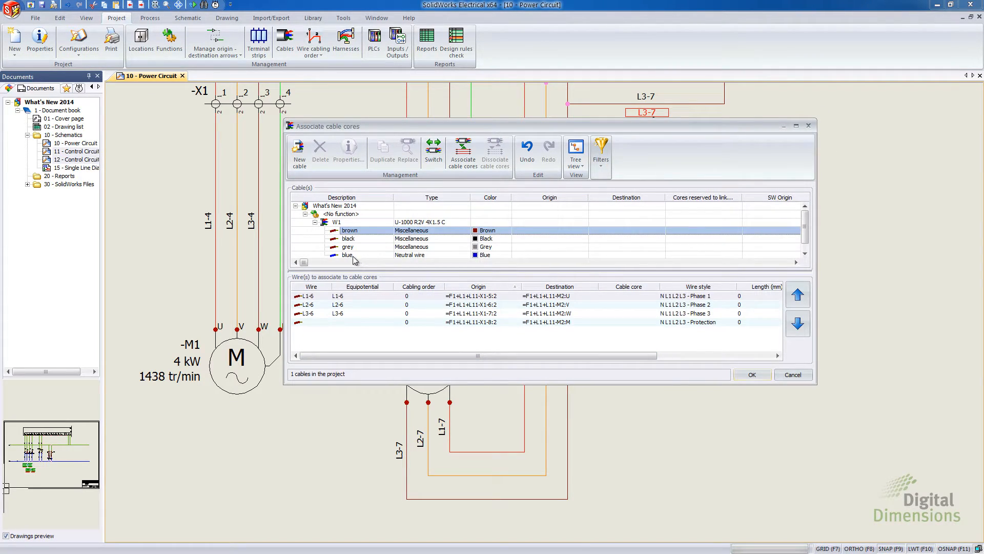
pyautogui.keyDown('shift'); pyautogui.click(354, 256); pyautogui.keyUp('shift')
pyautogui.click(464, 153)
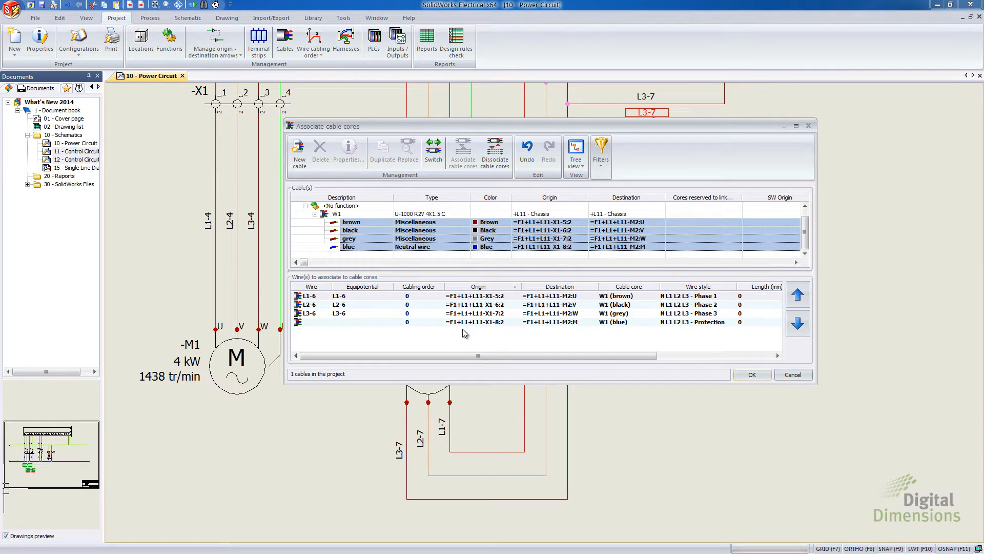
pyautogui.click(752, 375)
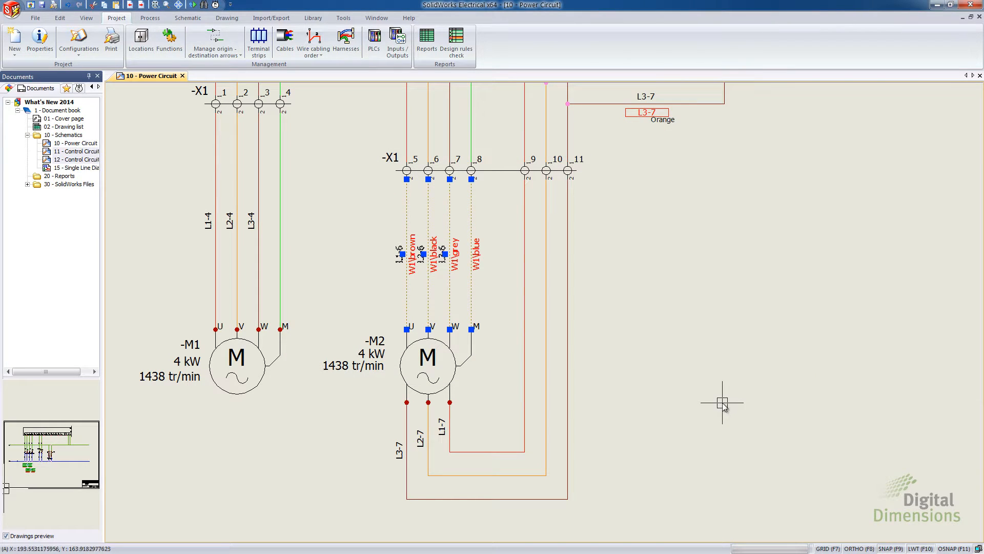
pyautogui.press('Escape')
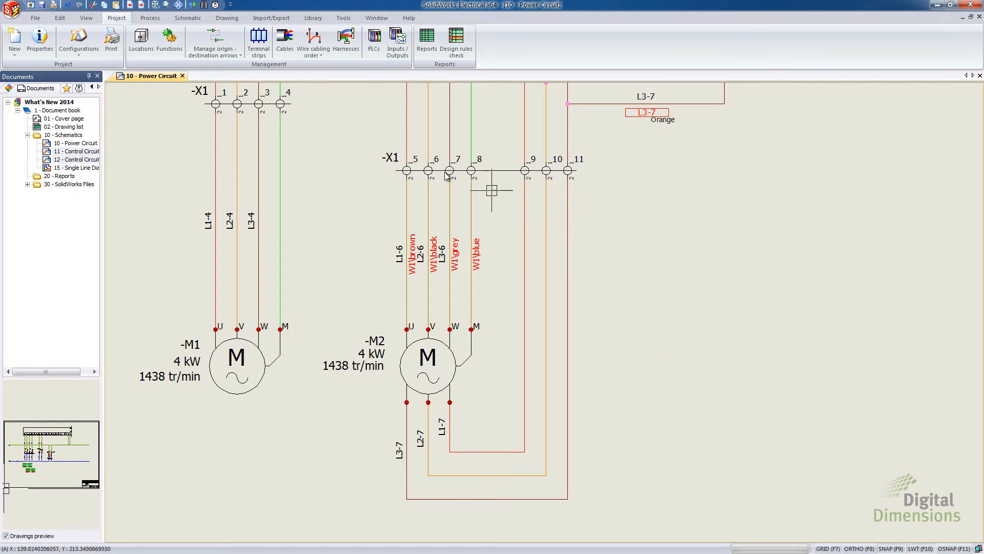
# Step: Enable calculation in the properties of cable W1, with applied voltage 220 V, full load current 15 A and inrush factor 4
pyautogui.click(285, 49)
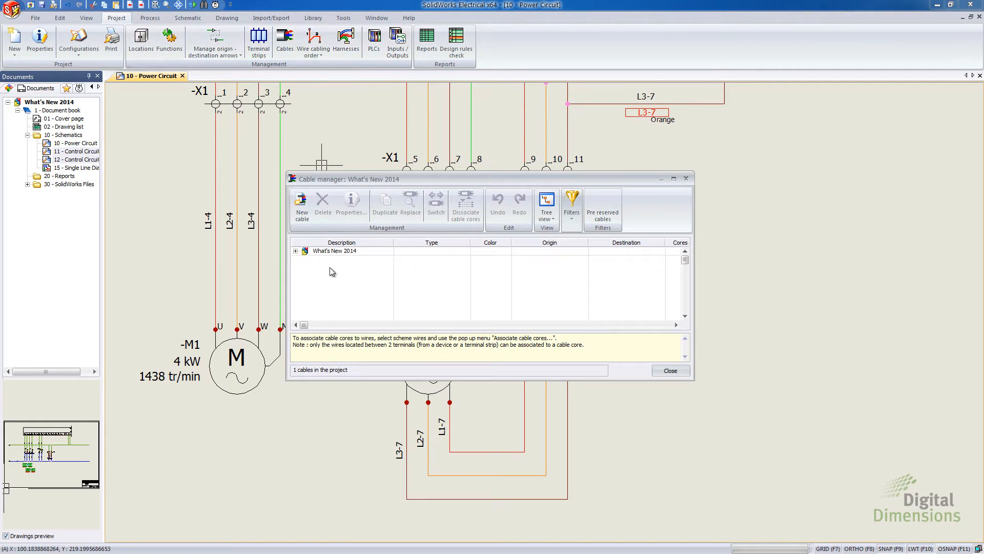
pyautogui.click(296, 251)
pyautogui.click(306, 259)
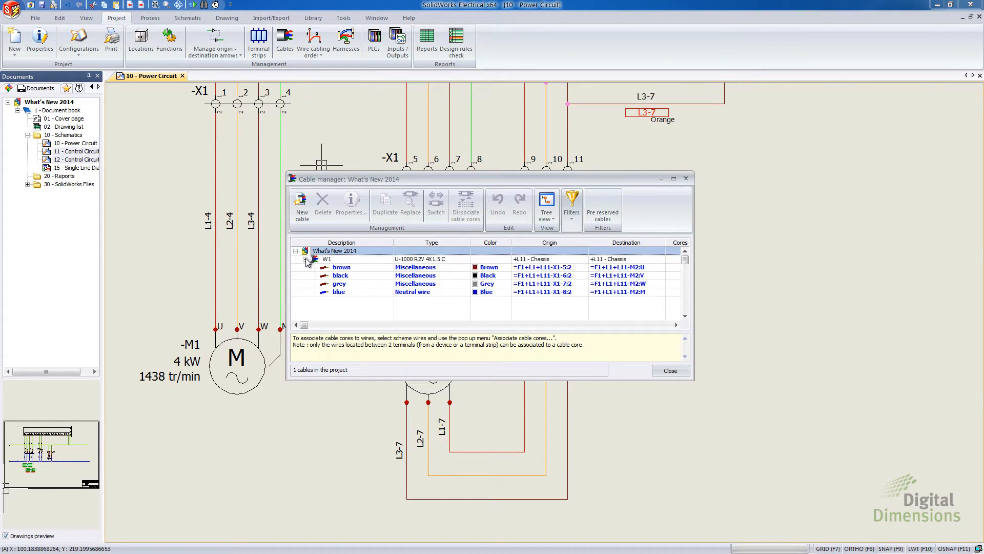
pyautogui.click(328, 259)
pyautogui.click(353, 205)
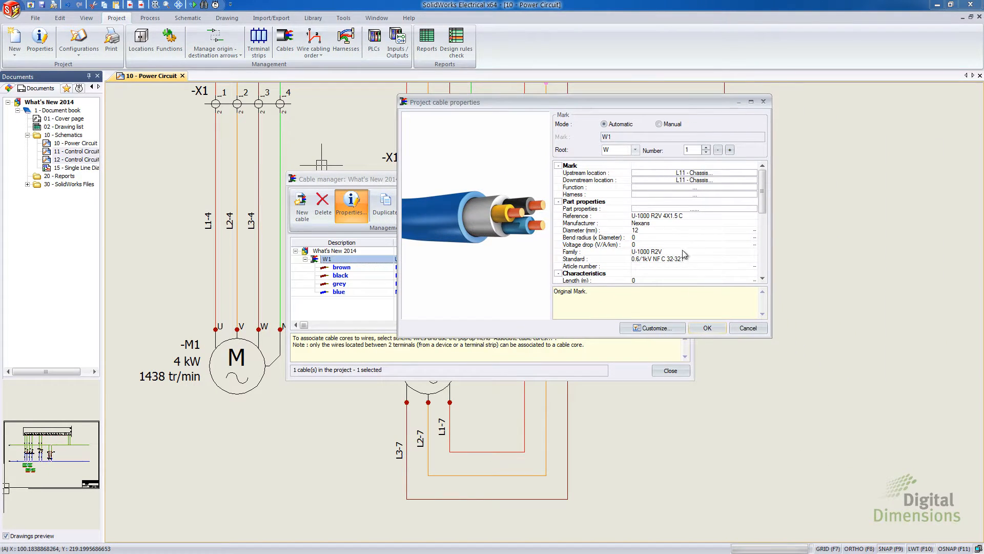
pyautogui.moveTo(763, 192); pyautogui.dragTo(764, 229)
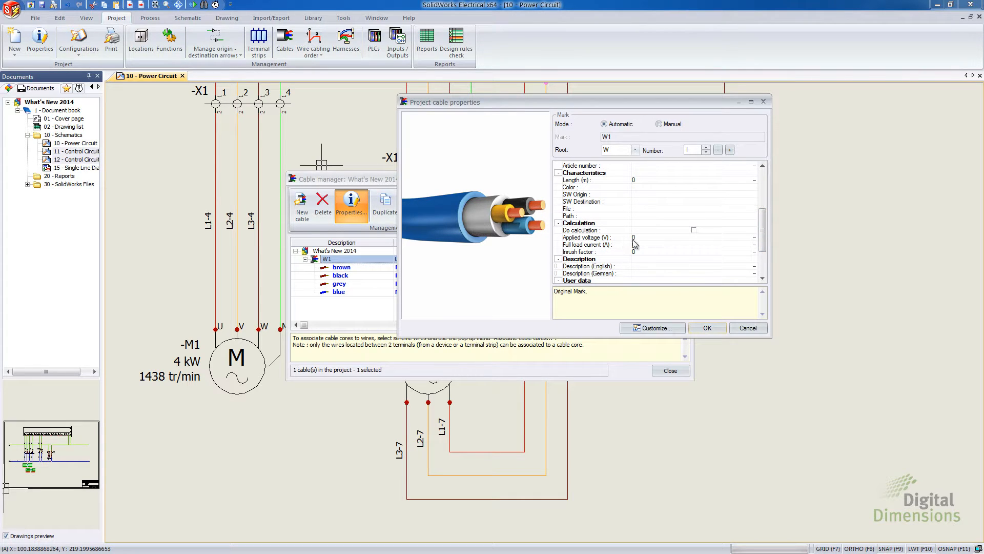
pyautogui.click(693, 231)
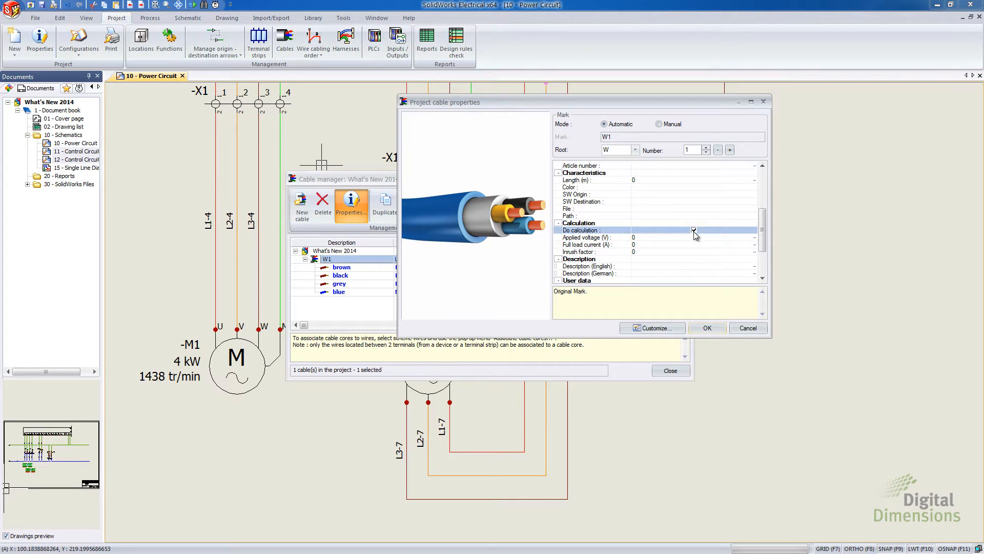
pyautogui.click(691, 237)
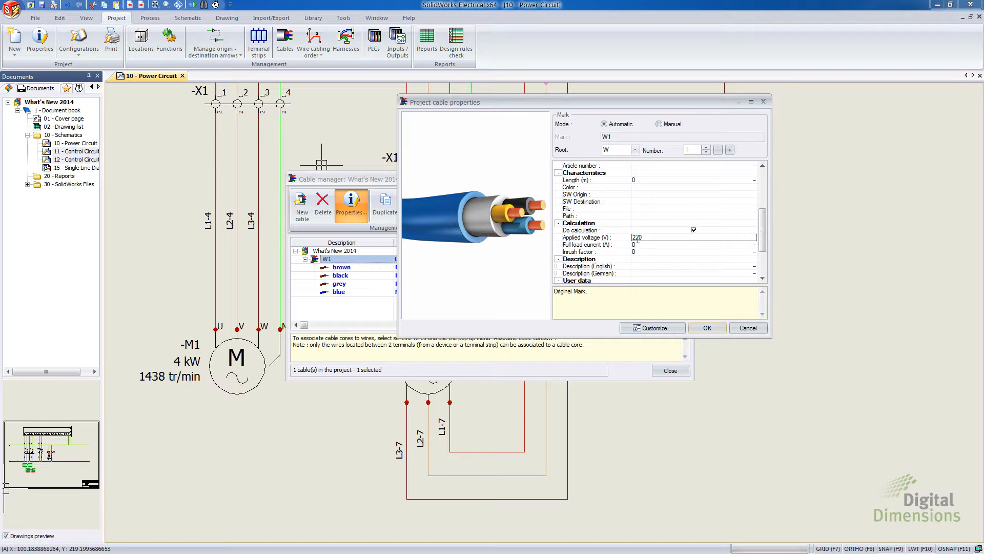
pyautogui.click(656, 244)
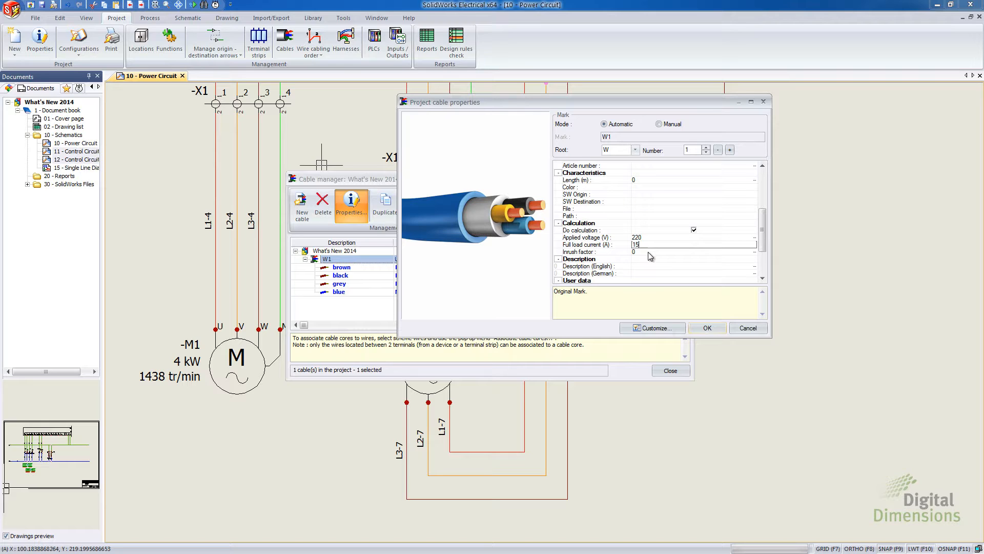
pyautogui.click(647, 252)
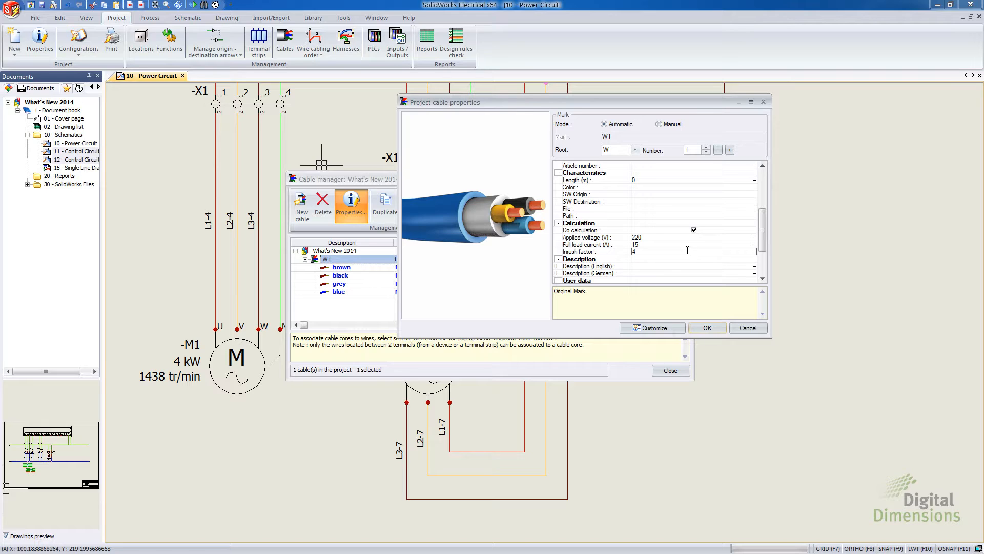
pyautogui.click(680, 245)
pyautogui.click(707, 328)
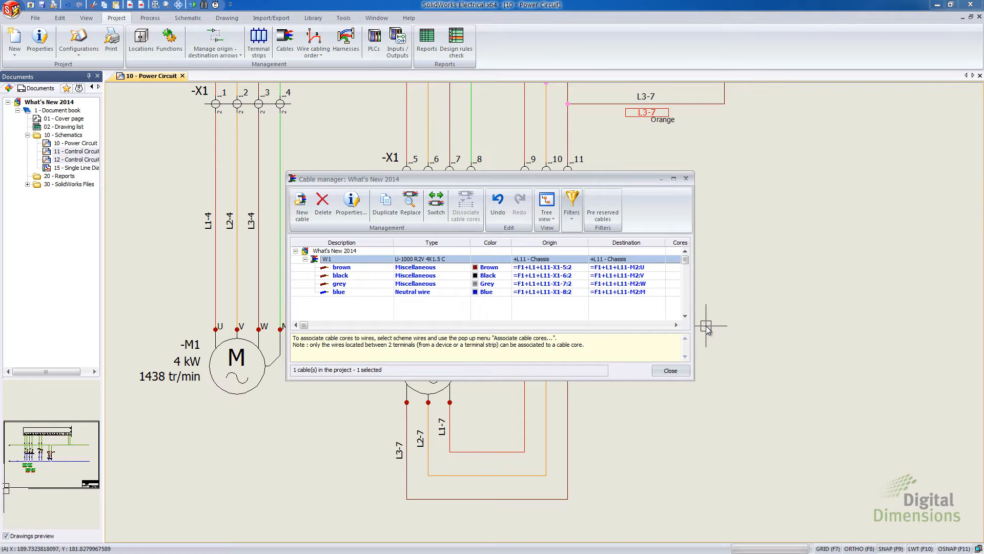
# Step: Close the cable manager, open the Voltage Drop in cables design rule and widen its length, inrush factor, voltage drop and peak current columns
pyautogui.click(668, 370)
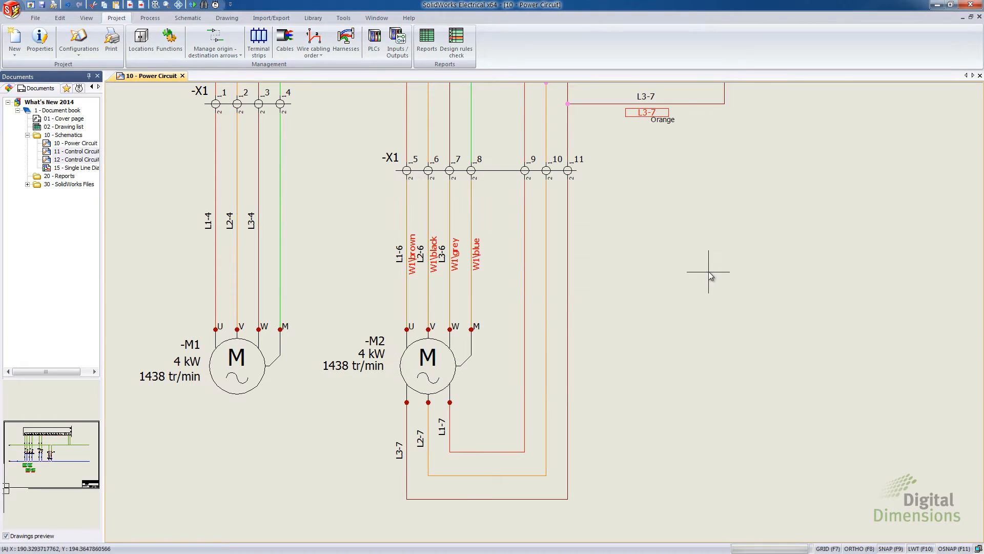
pyautogui.click(456, 41)
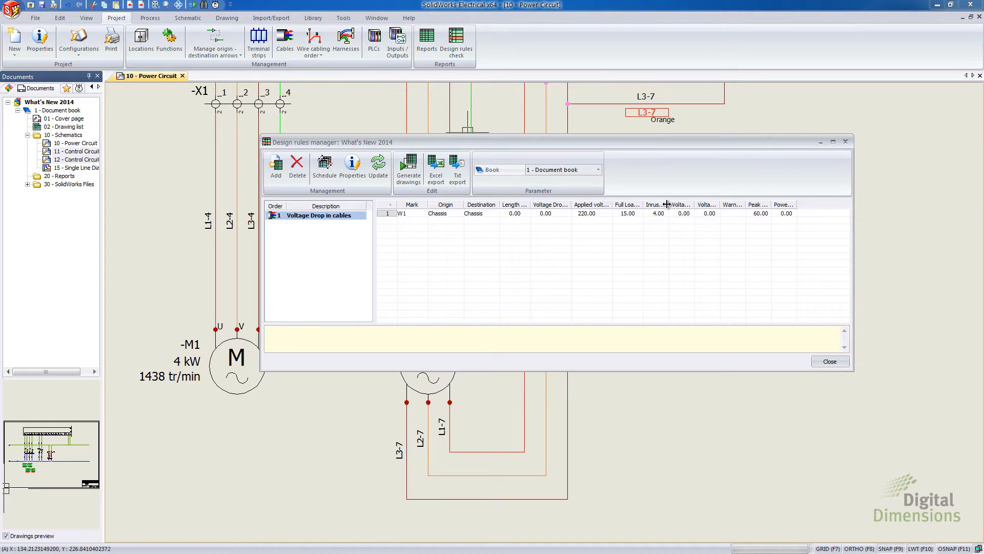
pyautogui.moveTo(668, 204); pyautogui.dragTo(674, 203)
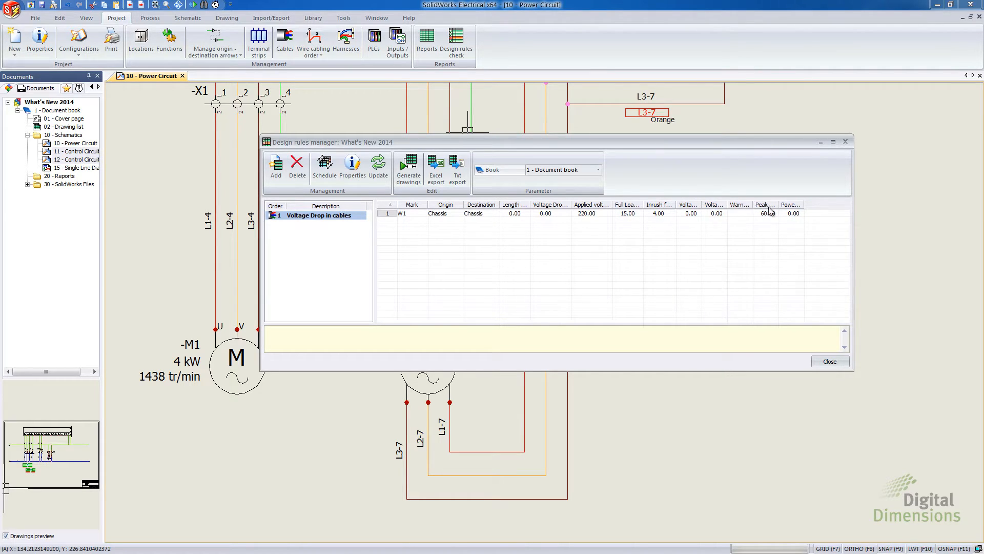
pyautogui.moveTo(778, 204); pyautogui.dragTo(805, 203)
pyautogui.moveTo(702, 204); pyautogui.dragTo(779, 204)
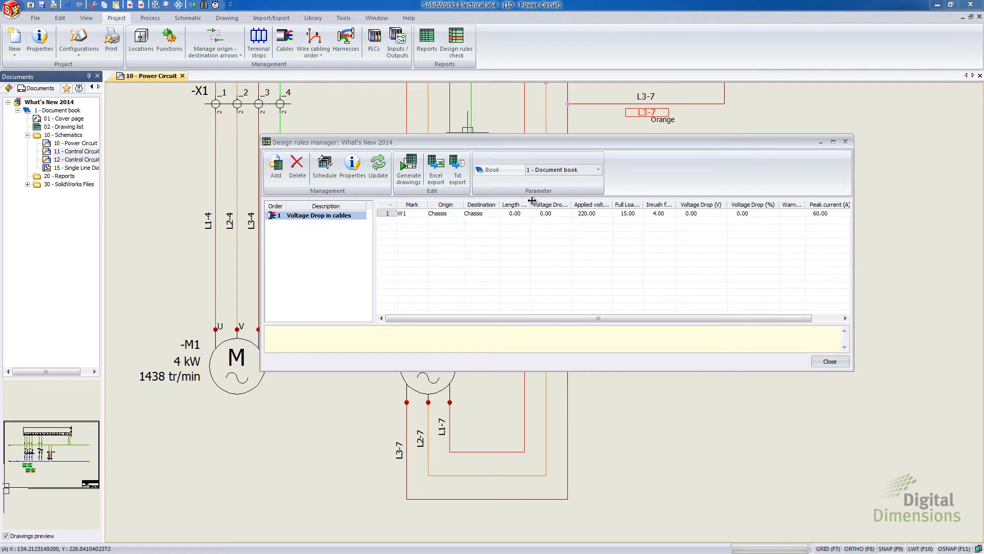
pyautogui.moveTo(531, 200); pyautogui.dragTo(539, 198)
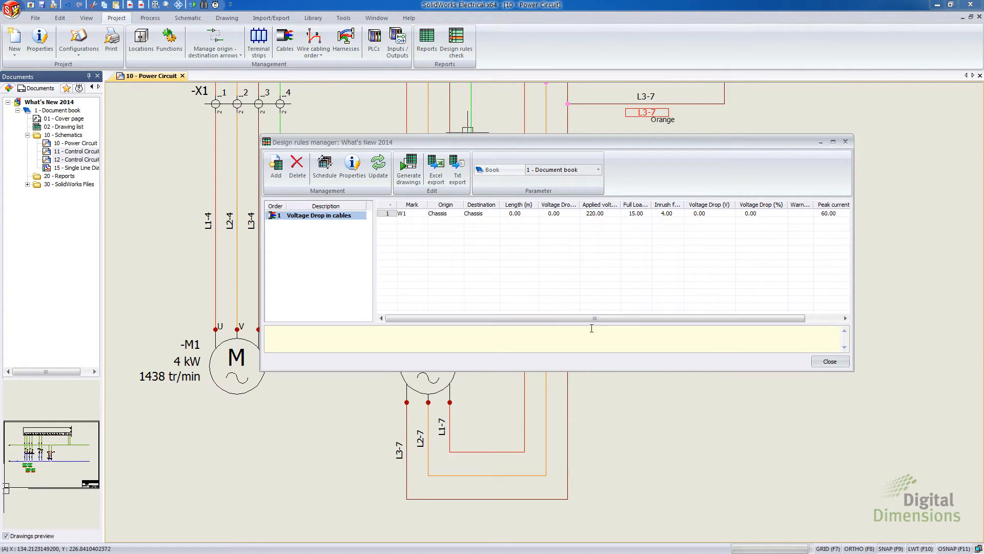
# Step: Generate the Voltage Drop in cables drawing in document book 1 and close the design rules manager
pyautogui.click(409, 174)
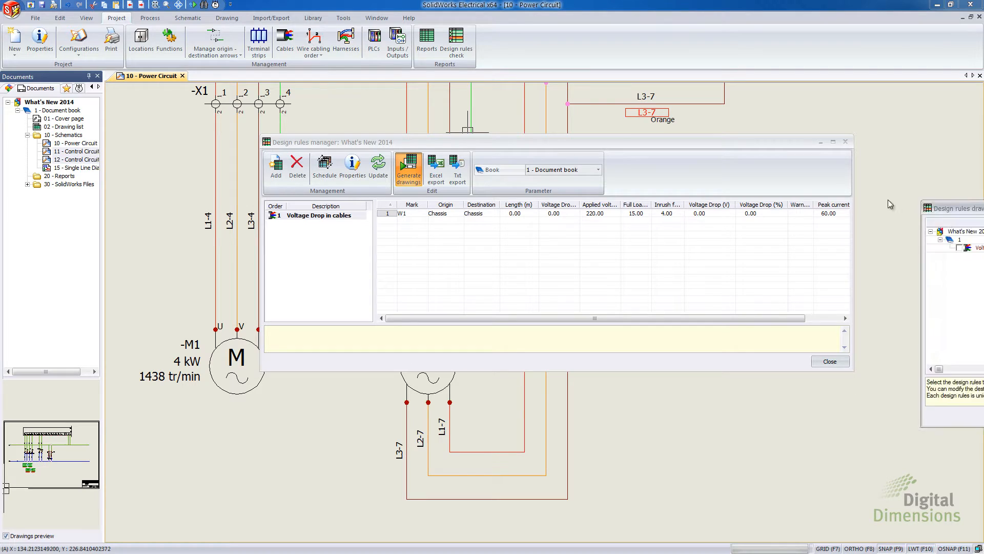
pyautogui.click(466, 201)
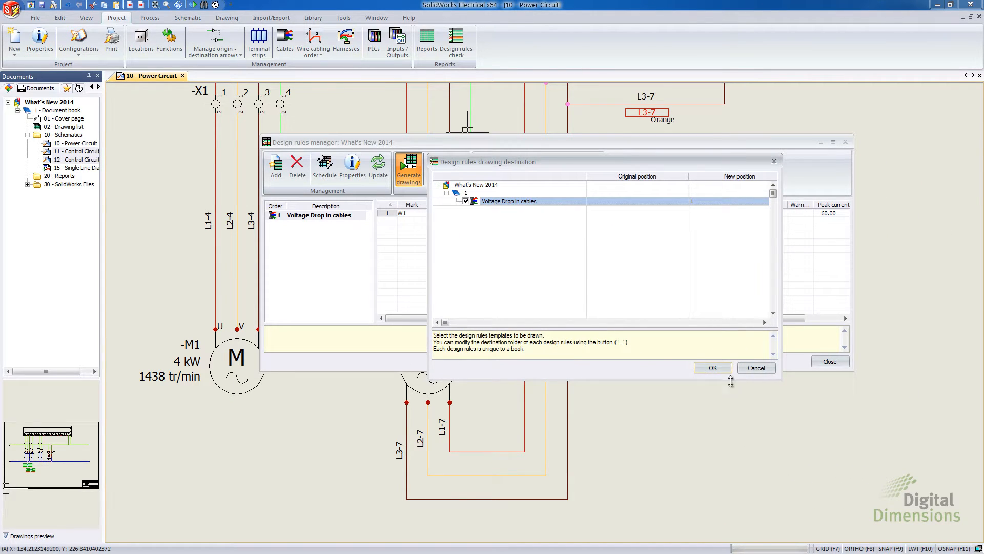
pyautogui.click(713, 368)
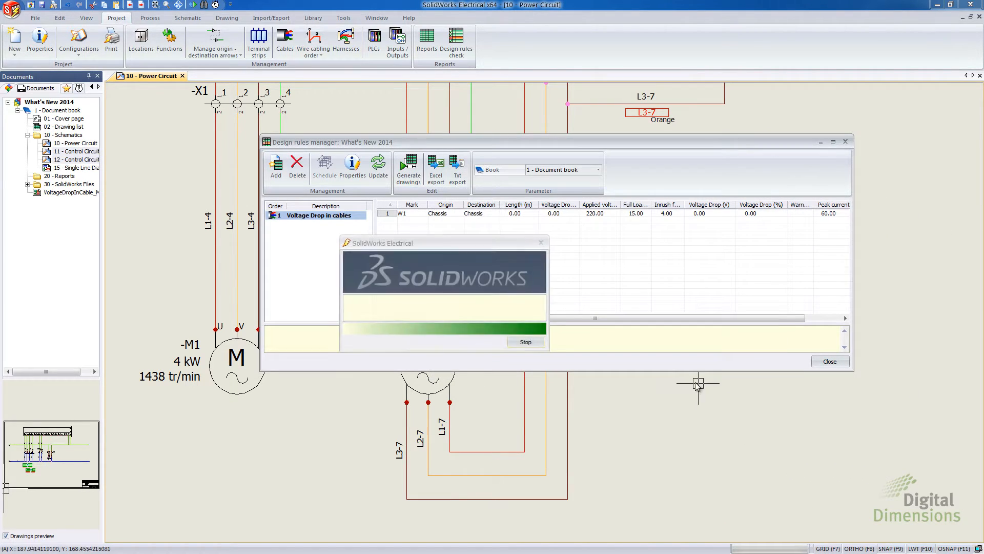
pyautogui.click(829, 361)
# Step: Examine the cable W1 row in the generated VoltageDropInCable_Metric drawing, and close the drawing
pyautogui.doubleClick(72, 194)
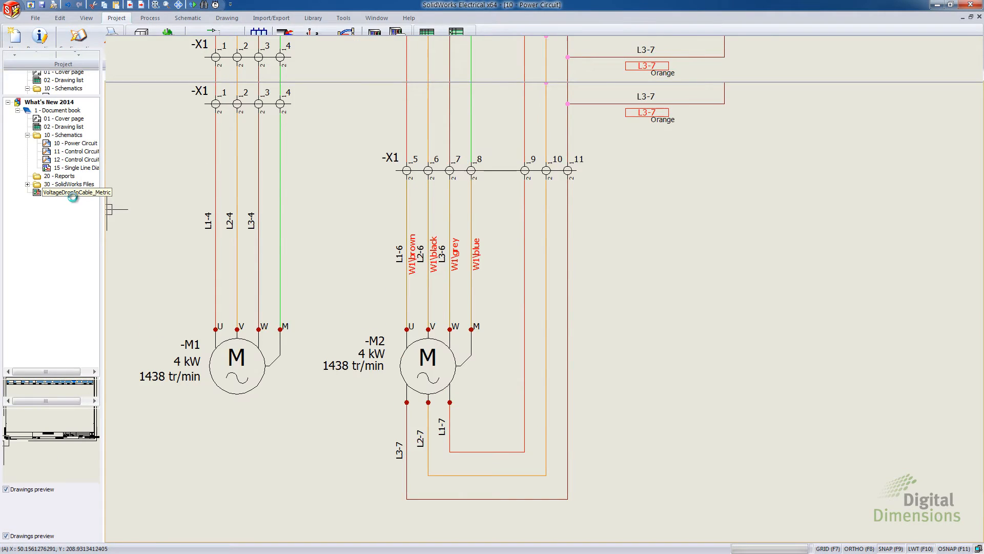
pyautogui.moveTo(319, 242); pyautogui.dragTo(424, 254, button='middle')
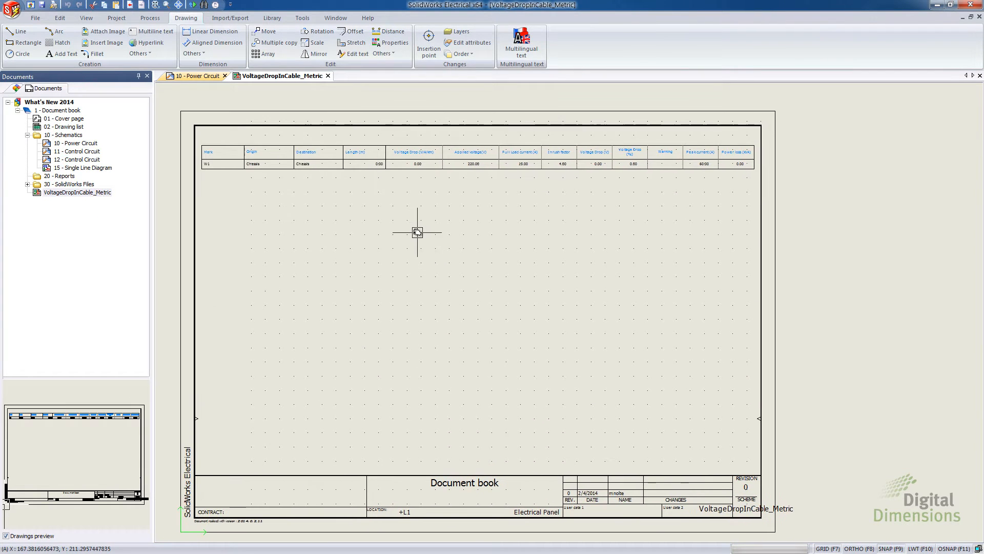
pyautogui.scroll(-2, 417, 231)
pyautogui.scroll(5, 416, 230)
pyautogui.moveTo(395, 222)
pyautogui.mouseDown(button='middle')
pyautogui.moveTo(484, 242)
pyautogui.moveTo(396, 237)
pyautogui.moveTo(460, 232)
pyautogui.mouseUp(button='middle')
pyautogui.scroll(-1, 459, 226)
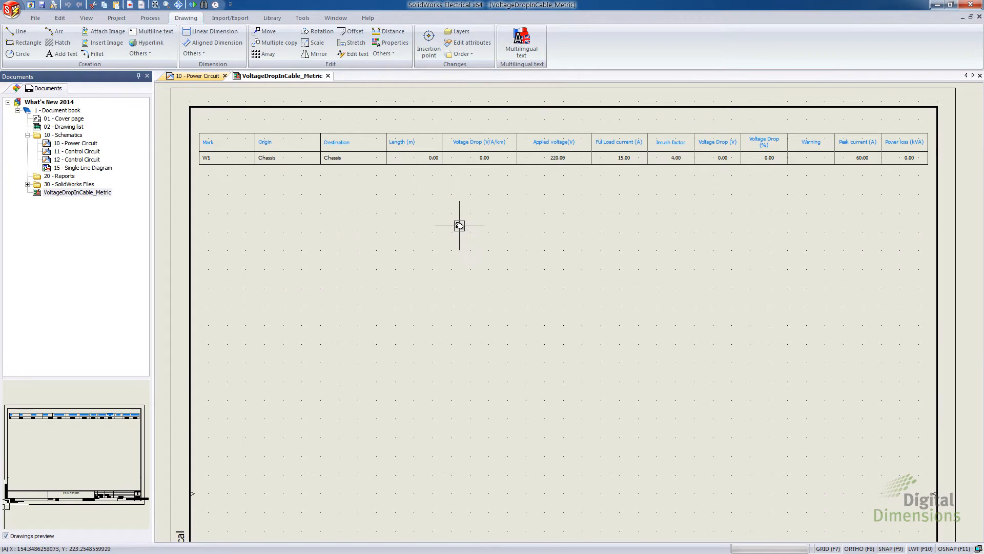
pyautogui.scroll(-1, 512, 272)
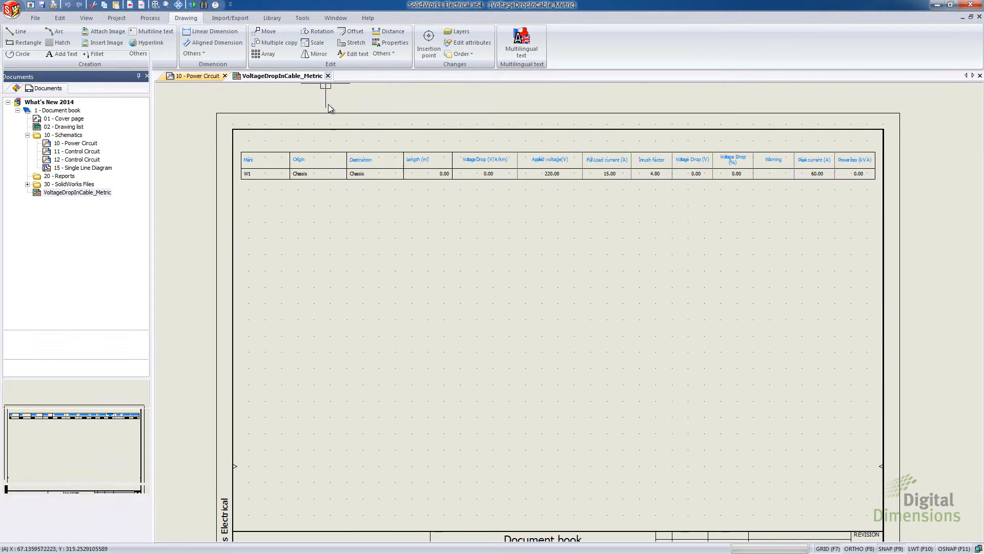
pyautogui.click(328, 76)
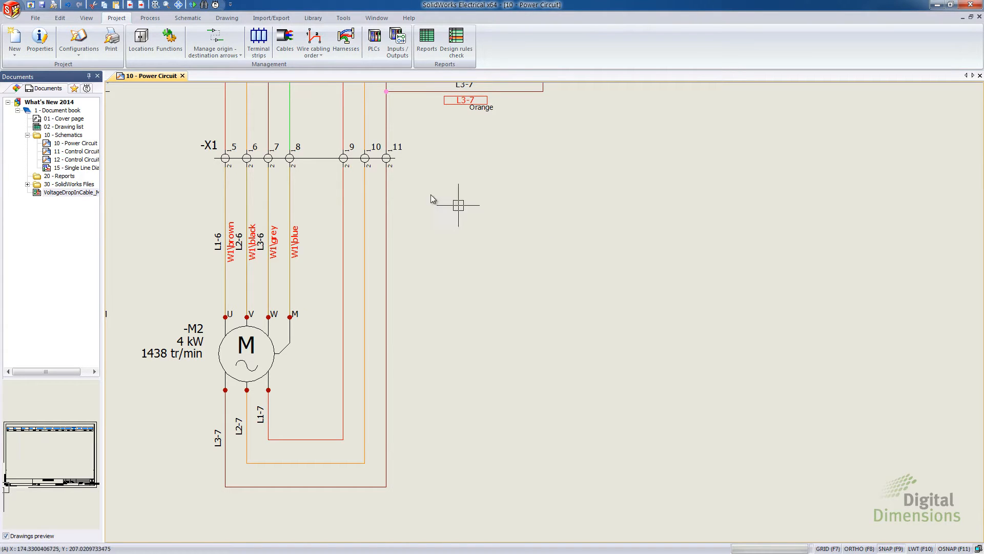
# Step: Insert a 3 Phases + ground plug outlet symbol in the empty area to the right of motor M2's wiring
pyautogui.click(197, 20)
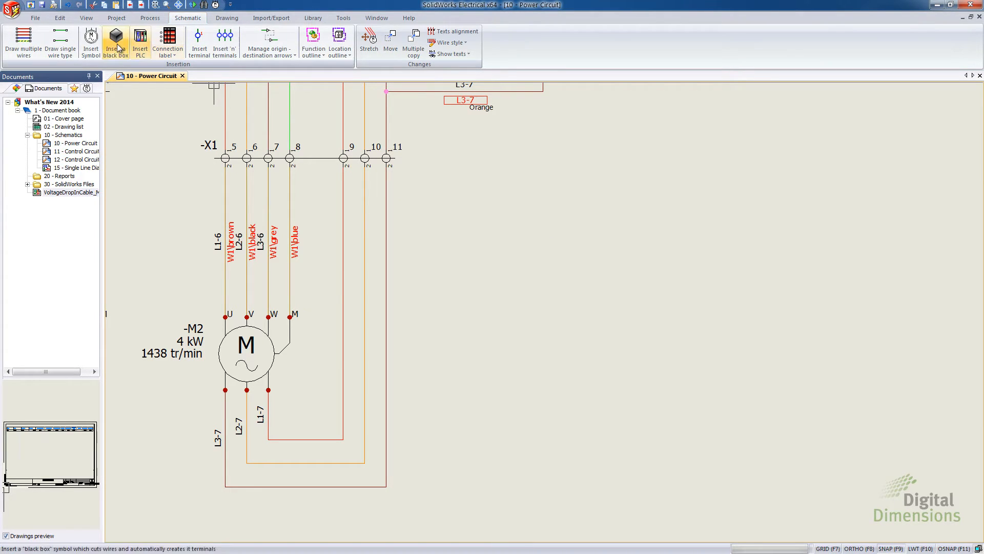
pyautogui.click(92, 44)
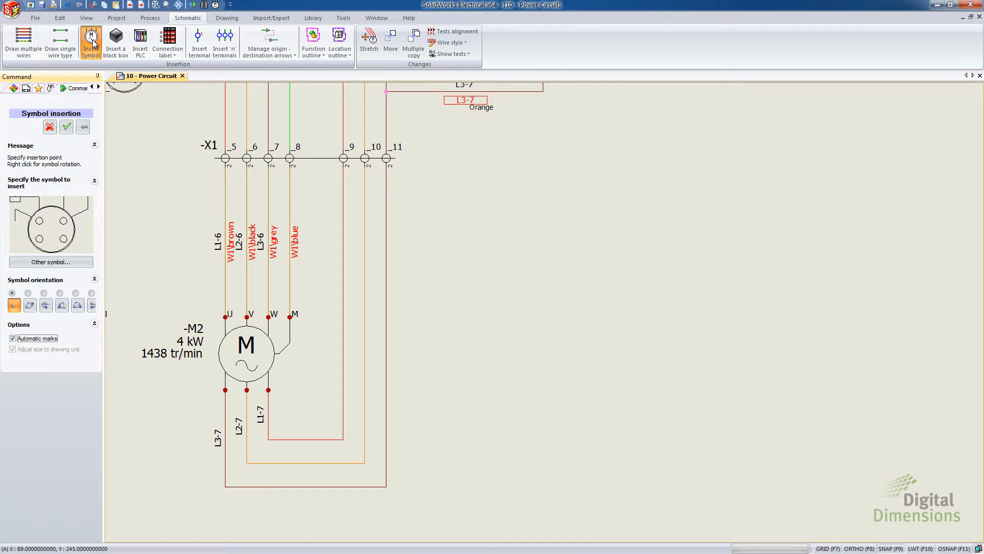
pyautogui.click(61, 264)
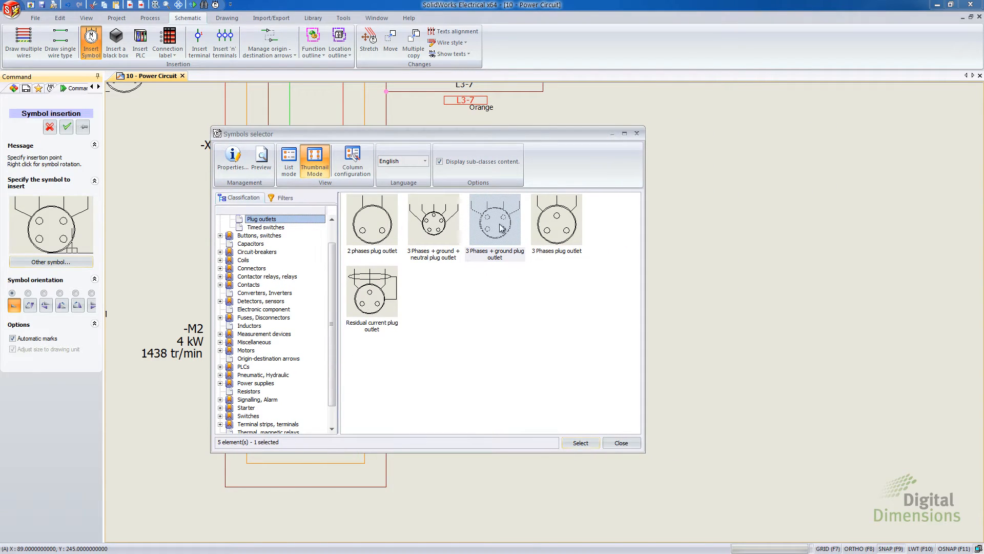
pyautogui.click(496, 231)
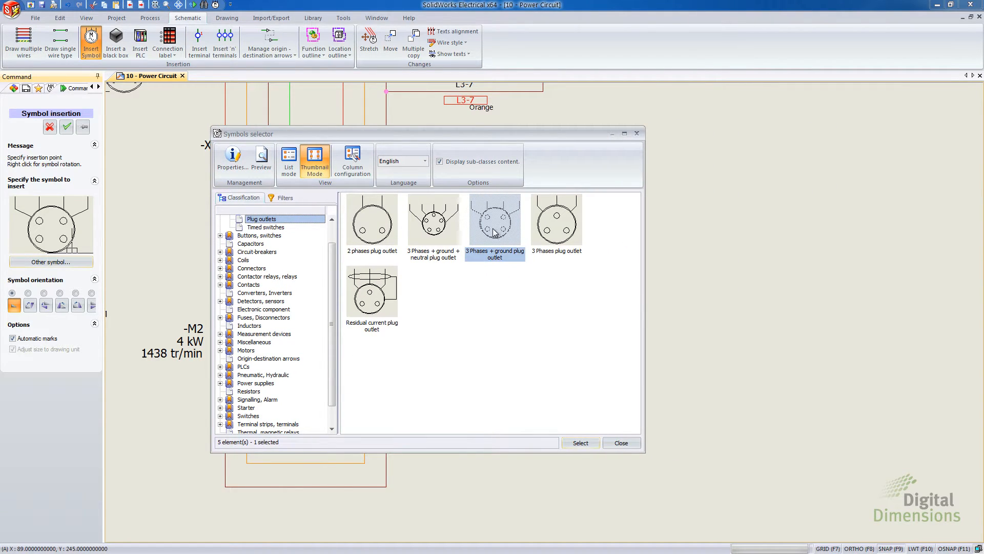
pyautogui.click(582, 444)
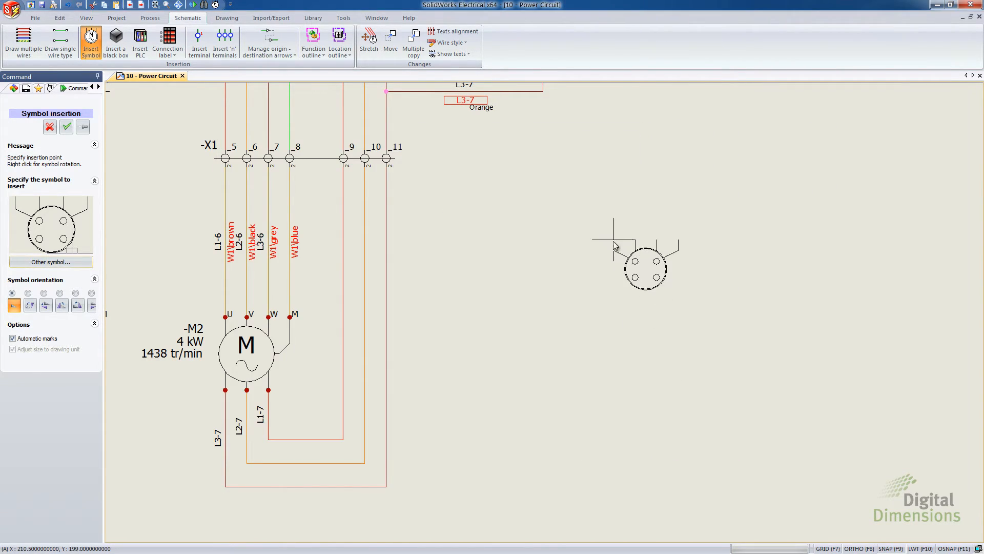
pyautogui.click(621, 249)
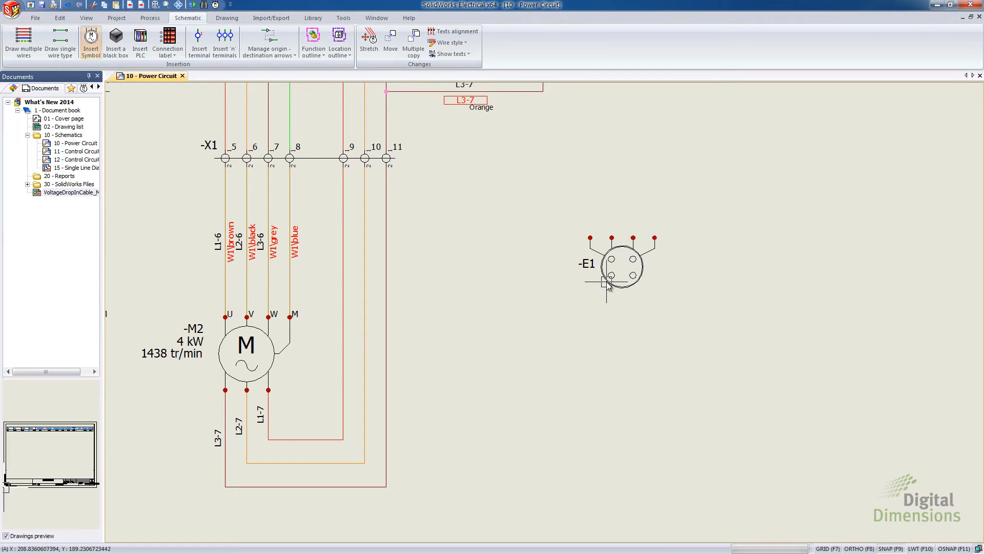
# Step: In the plug outlet's symbol properties, search for manufacturer parts across all libraries and manufacturers with type Base
pyautogui.rightClick(622, 252)
pyautogui.click(646, 262)
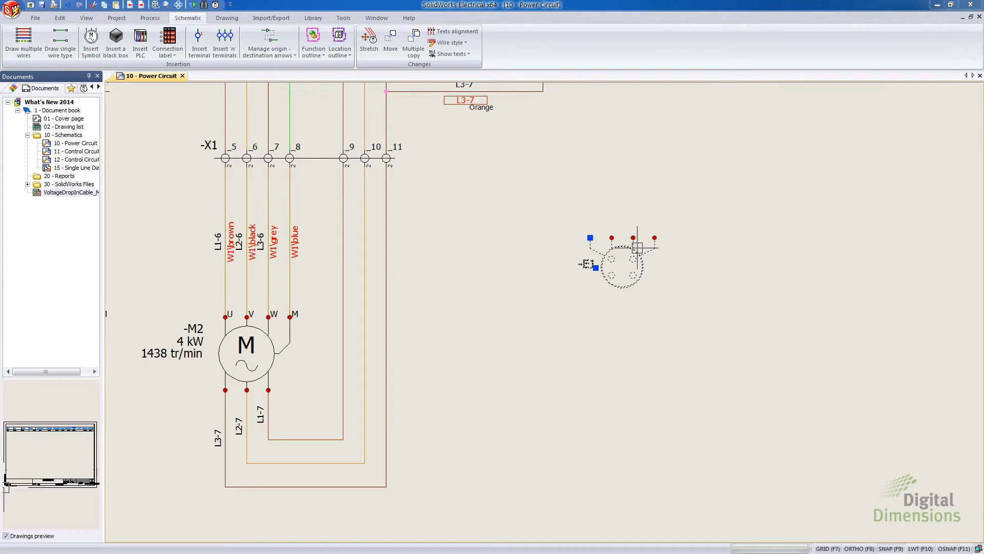
pyautogui.moveTo(983, 97); pyautogui.dragTo(370, 127)
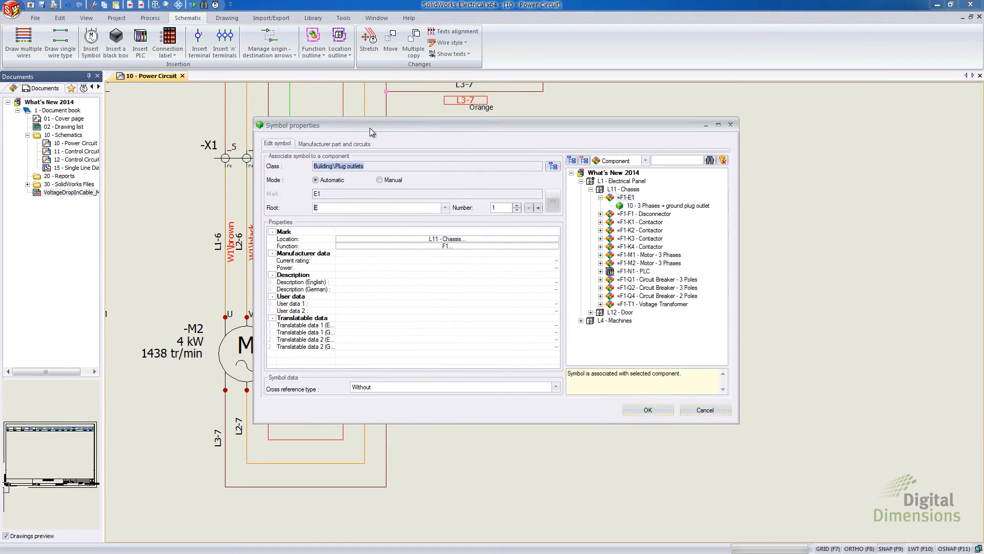
pyautogui.click(354, 147)
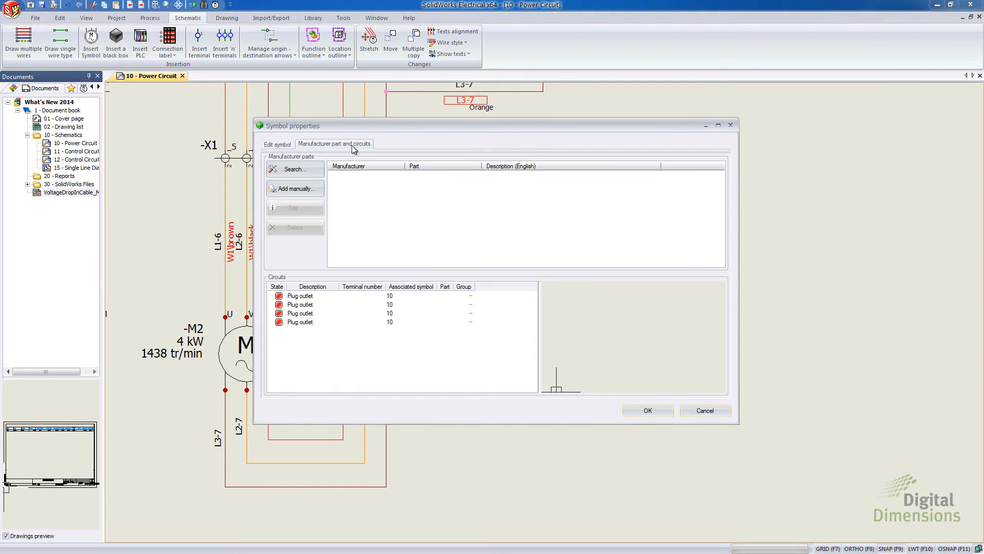
pyautogui.click(306, 174)
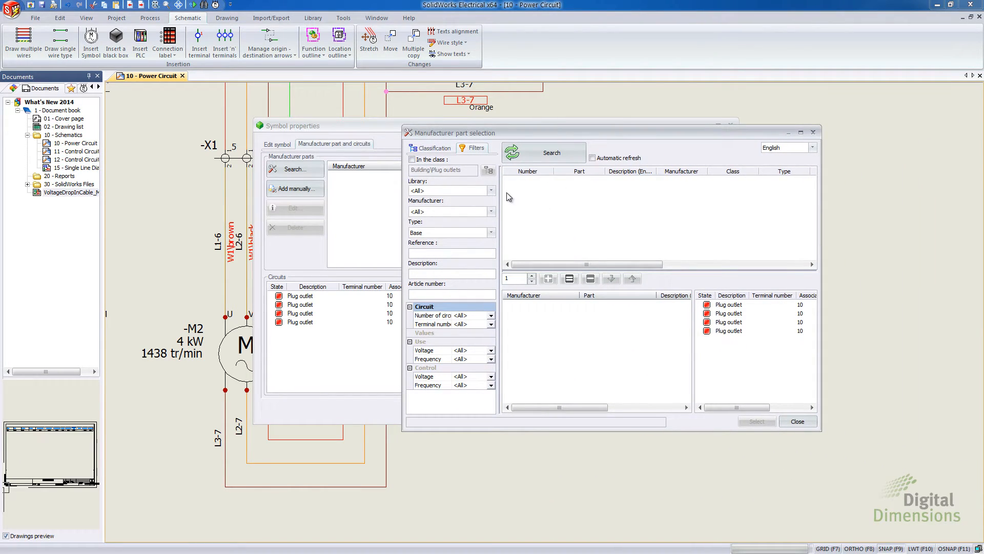
pyautogui.click(552, 155)
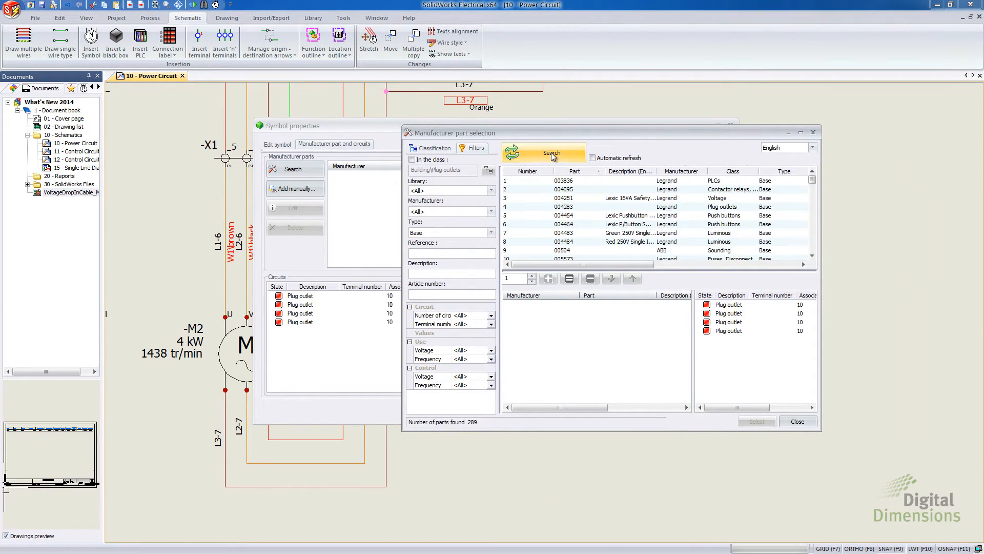
# Step: Compare the plug outlet's circuits with those of parts 004095, 004283, 004454, 004464 and 004483 in the matching circuits preview
pyautogui.click(563, 190)
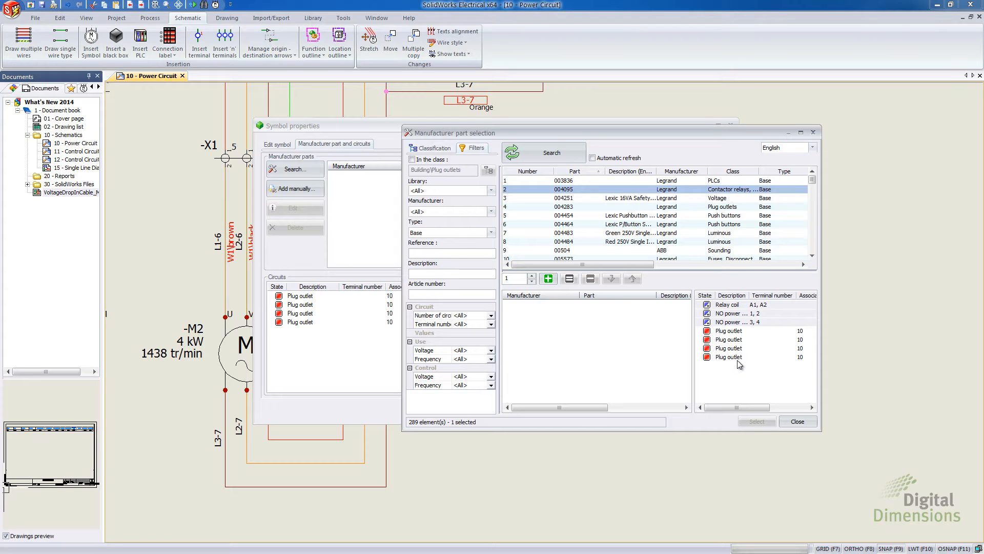
pyautogui.click(567, 210)
pyautogui.click(566, 216)
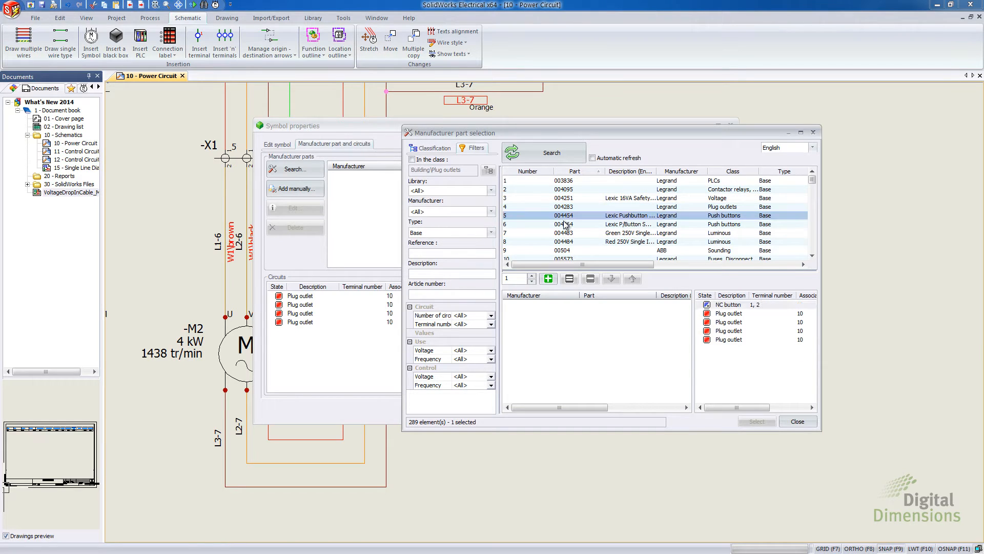
pyautogui.click(565, 225)
pyautogui.click(566, 234)
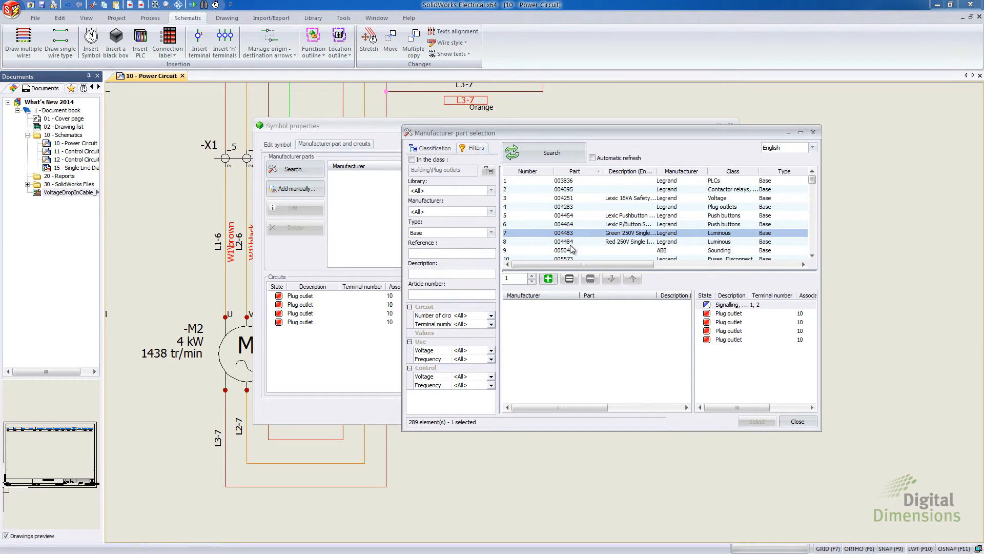
pyautogui.click(569, 225)
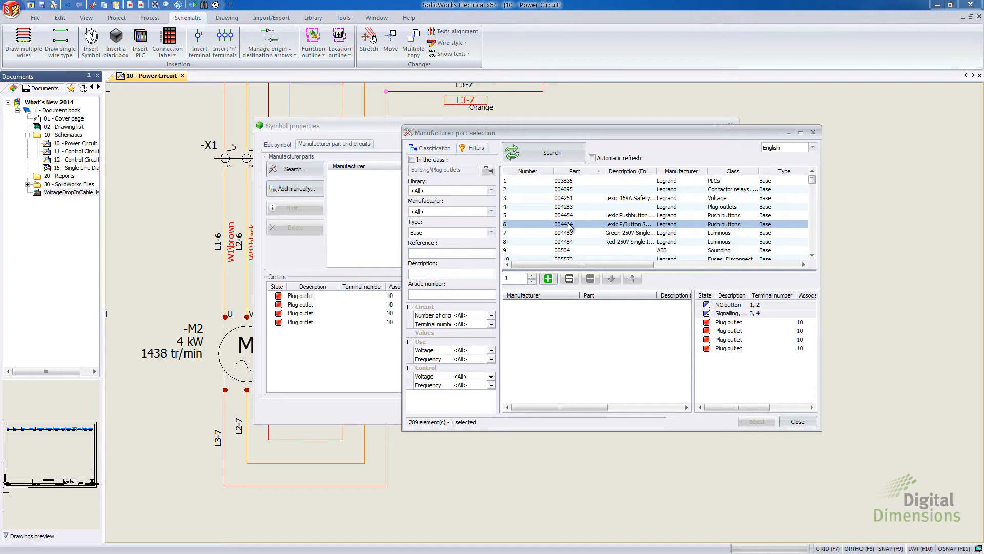
# Step: Turn off Preview matching circuits with part 004464 selected, and turn it back on with part 004251 selected
pyautogui.rightClick(571, 227)
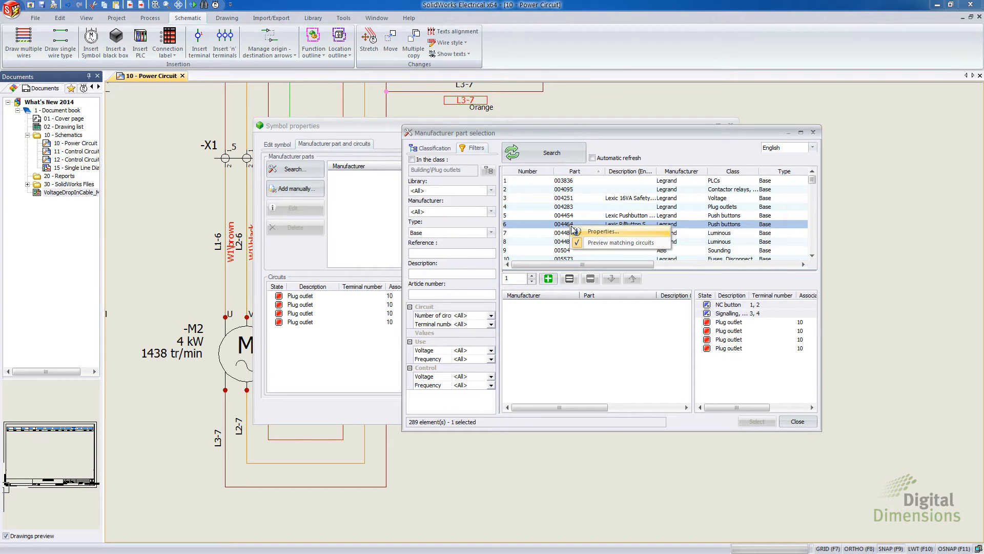
pyautogui.click(600, 243)
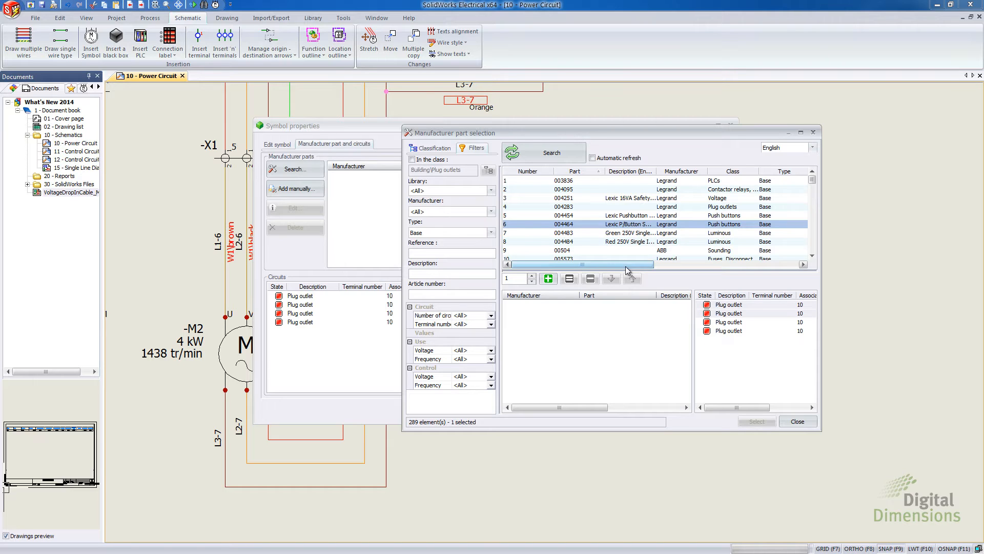
pyautogui.rightClick(575, 229)
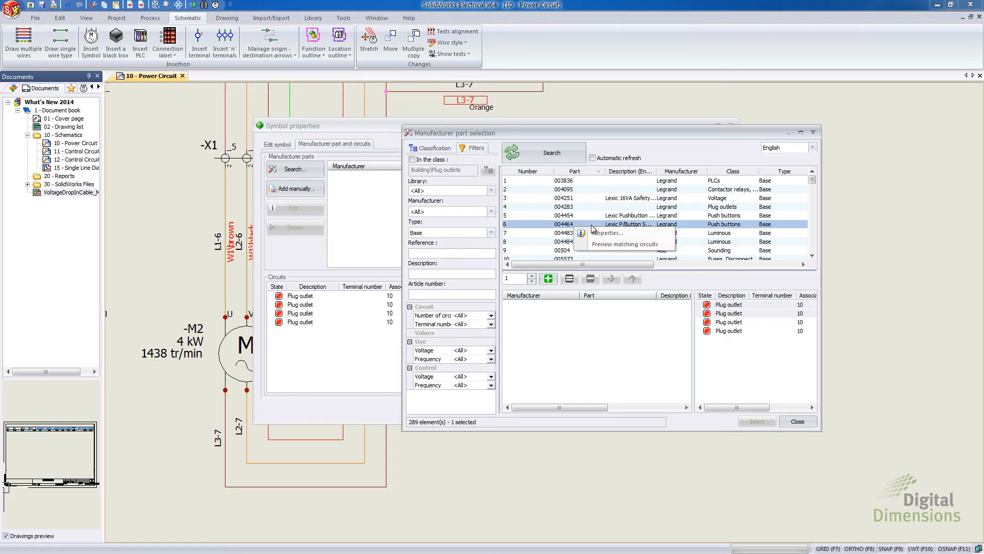
pyautogui.click(562, 227)
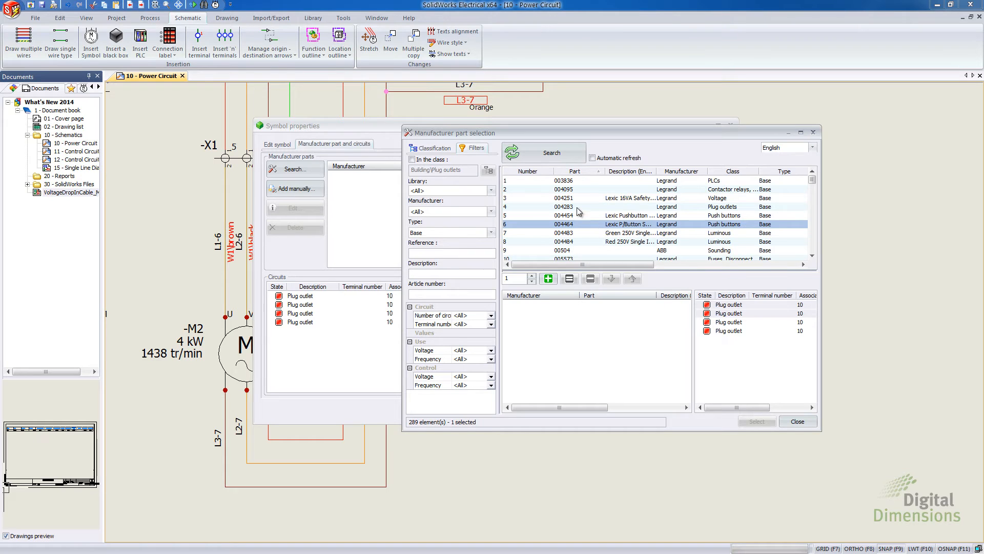
pyautogui.rightClick(564, 201)
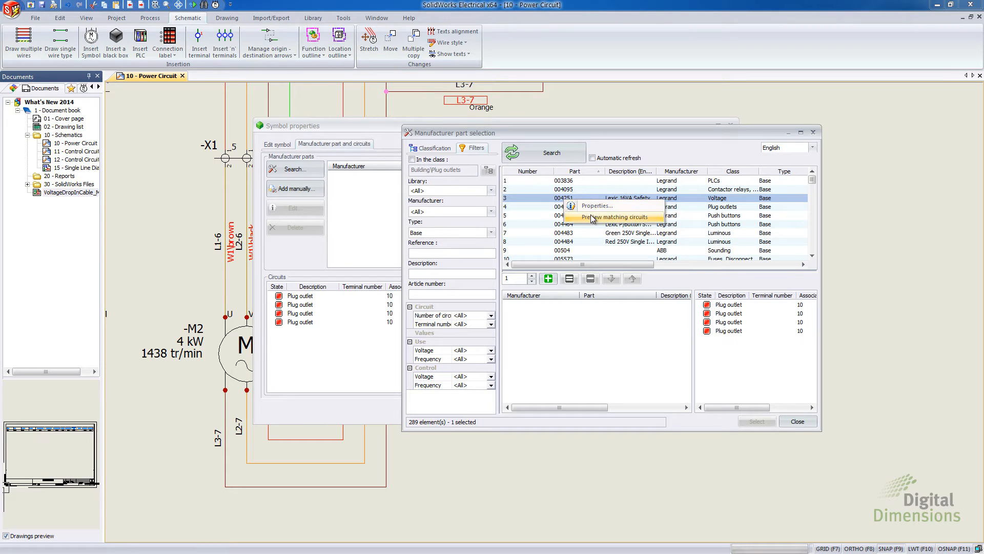
pyautogui.click(594, 219)
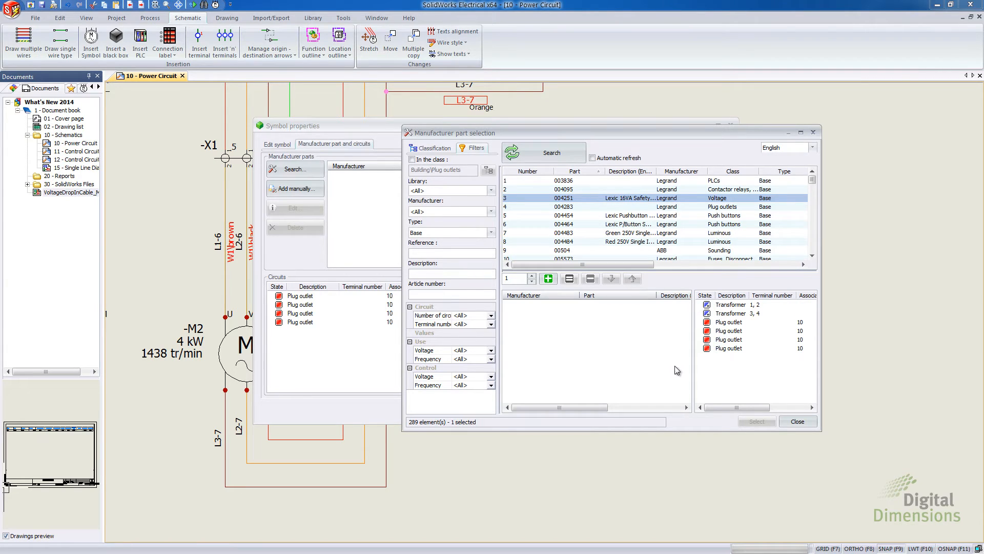
# Step: Assign the Legrand part 004251 to the plug outlet and accept its symbol properties
pyautogui.click(547, 278)
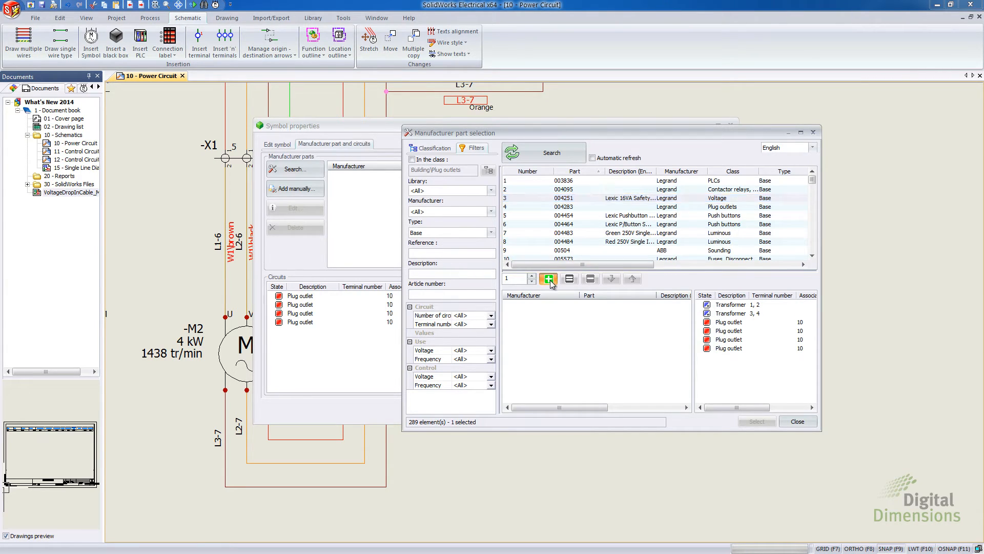
pyautogui.click(756, 421)
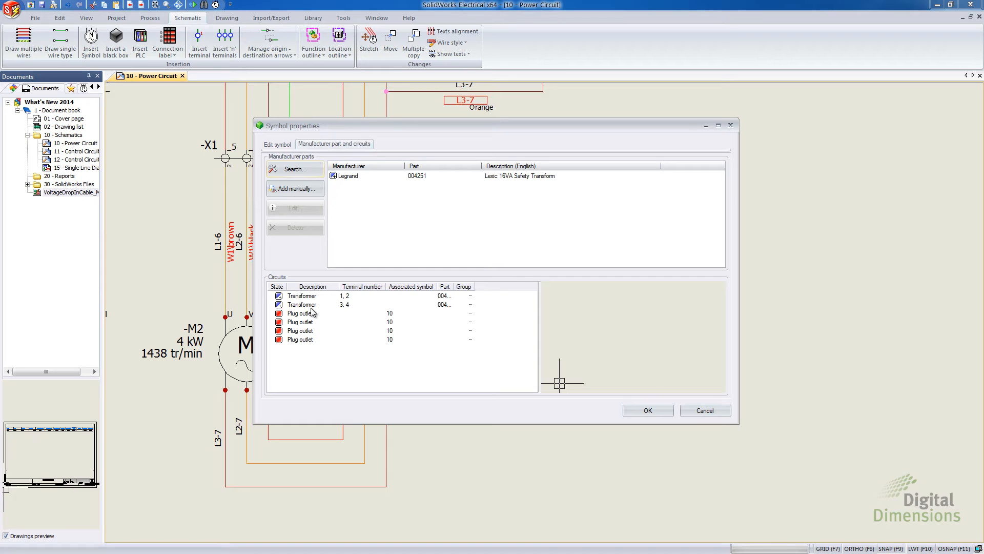
pyautogui.click(650, 412)
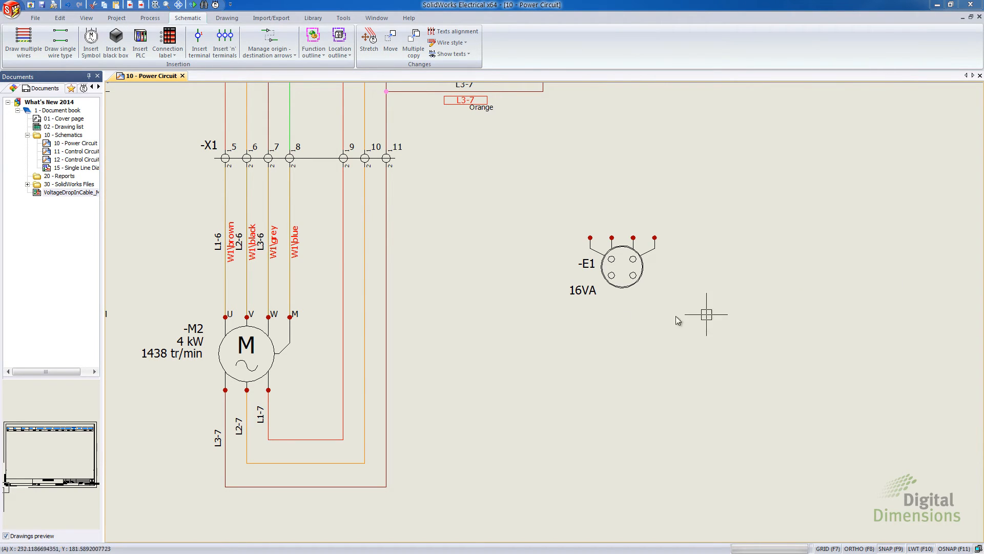
# Step: Review cable W1's calculation properties in the cable manager, including applied voltage, full load current and inrush factor
pyautogui.click(118, 18)
pyautogui.click(283, 48)
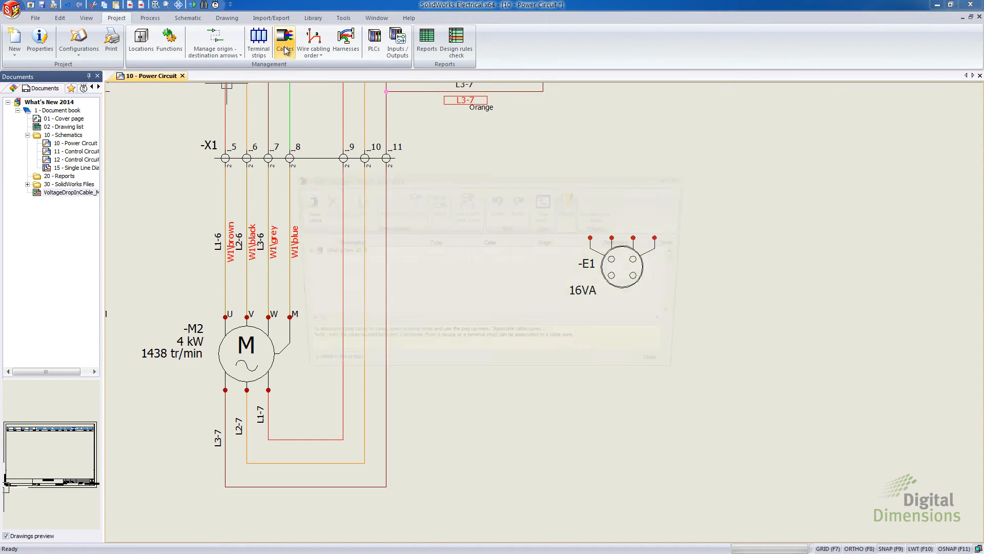
pyautogui.click(296, 251)
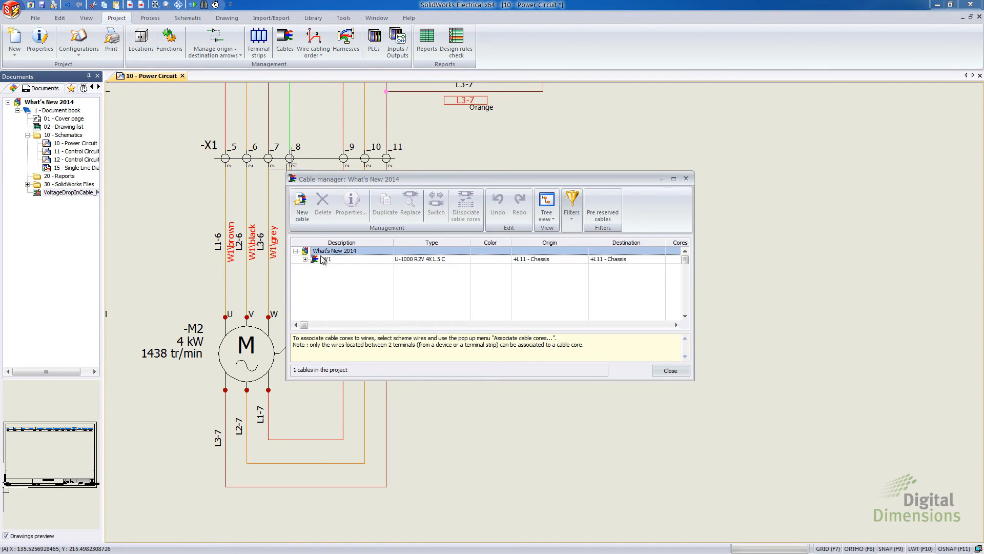
pyautogui.doubleClick(324, 258)
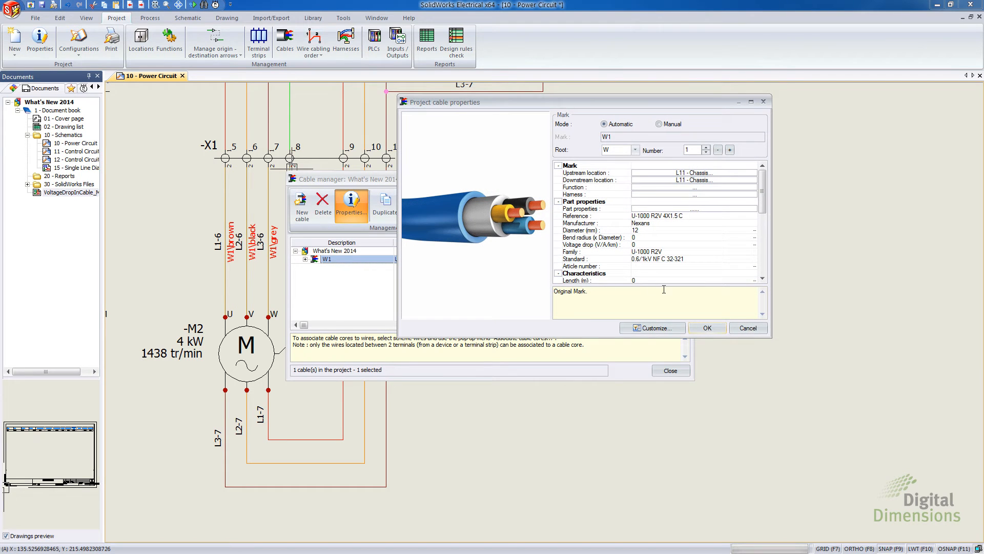
pyautogui.moveTo(763, 202); pyautogui.dragTo(765, 248)
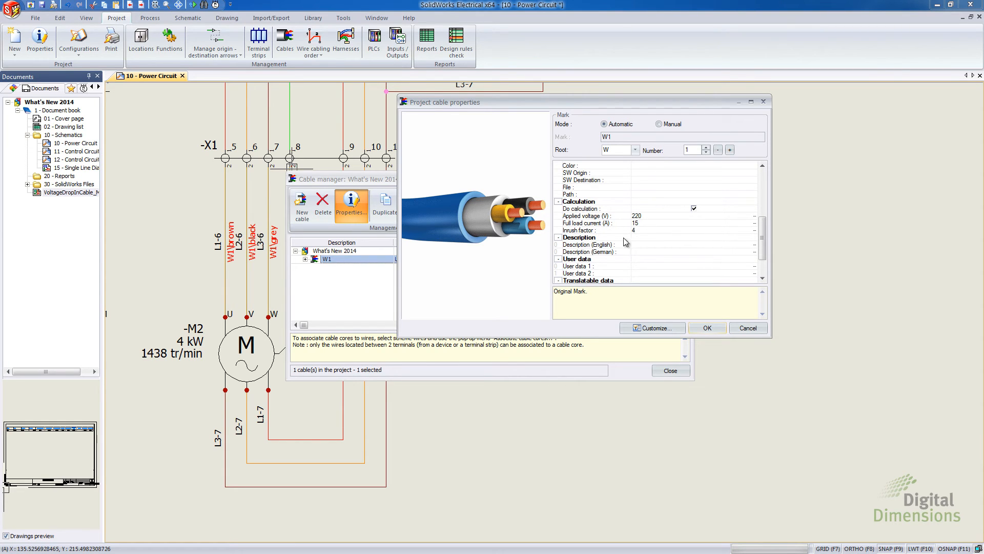
pyautogui.click(707, 328)
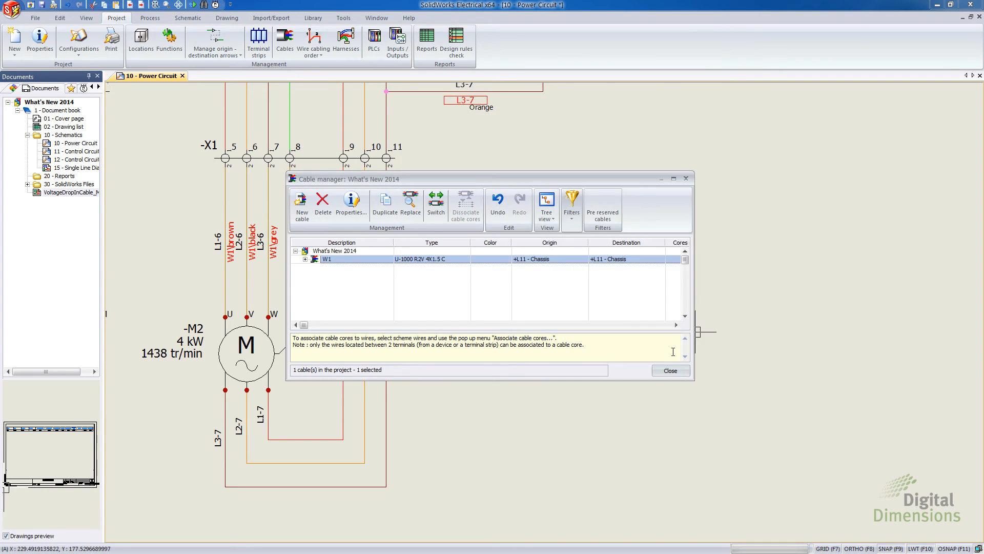
pyautogui.click(671, 371)
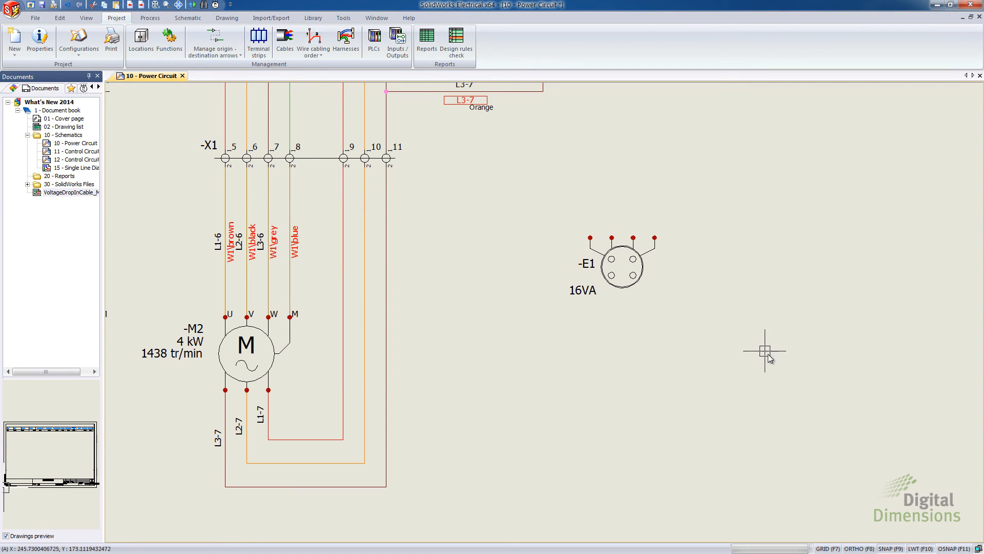